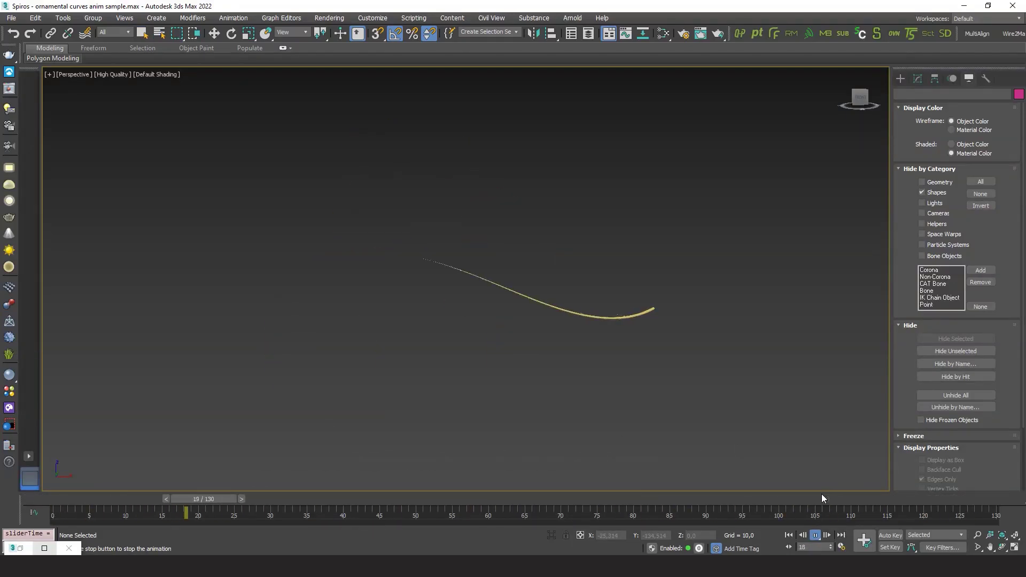
Step: Move the time slider to the final frame, 130, and orbit the Perspective view
left_click_drag(822, 497, 1005, 498)
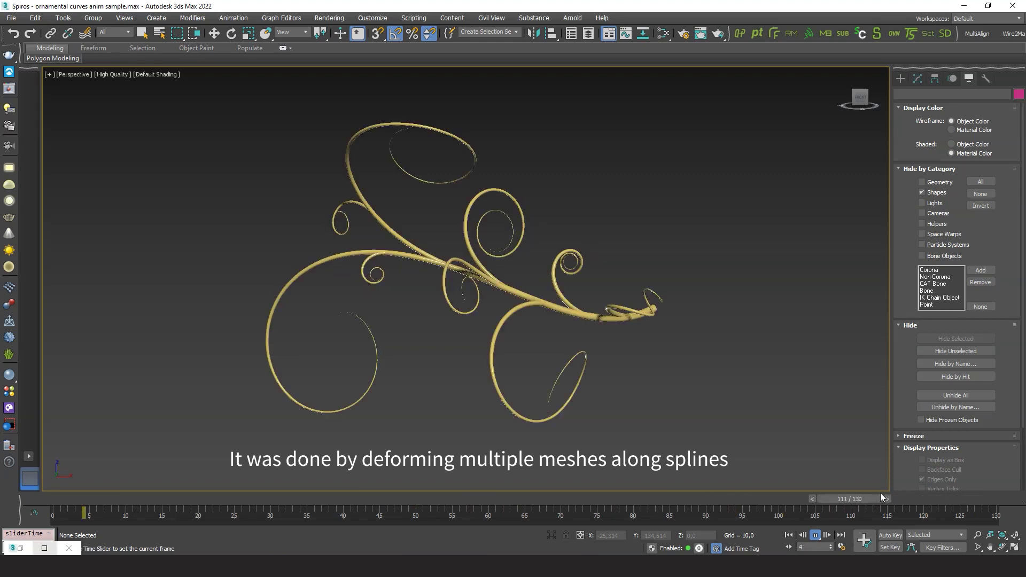
mouse_move(645, 358)
middle_mouse_down("alt")
mouse_move(573, 377)
mouse_move(506, 376)
mouse_move(554, 402)
mouse_move(611, 379)
middle_mouse_up("alt")
Step: Reveal the underlying splines and select the main spline to view its Editable Spline stack
left_click(922, 182)
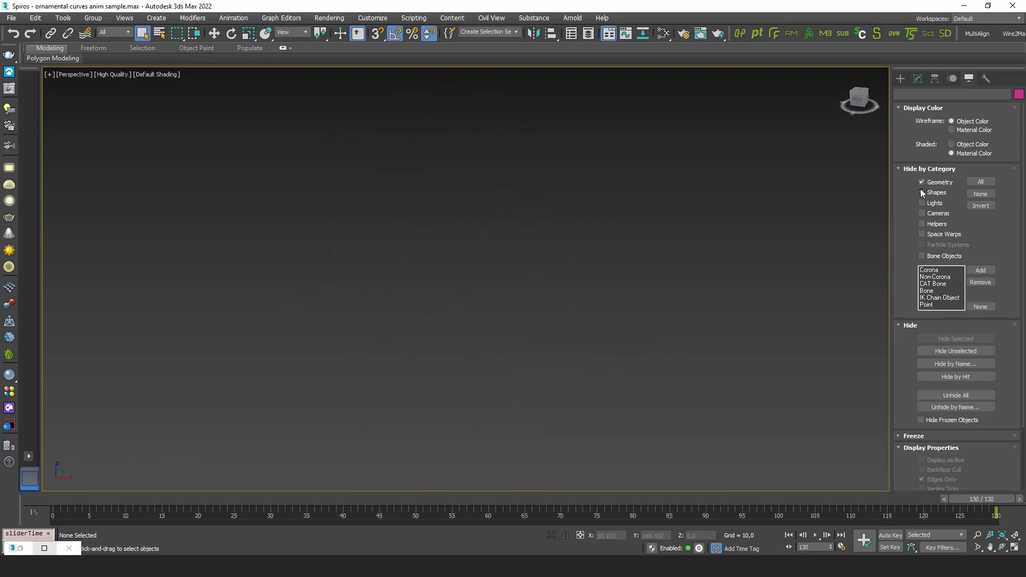
mouse_move(689, 268)
middle_mouse_down("alt")
mouse_move(527, 257)
mouse_move(664, 257)
mouse_move(361, 265)
middle_mouse_up("alt")
left_click(360, 250)
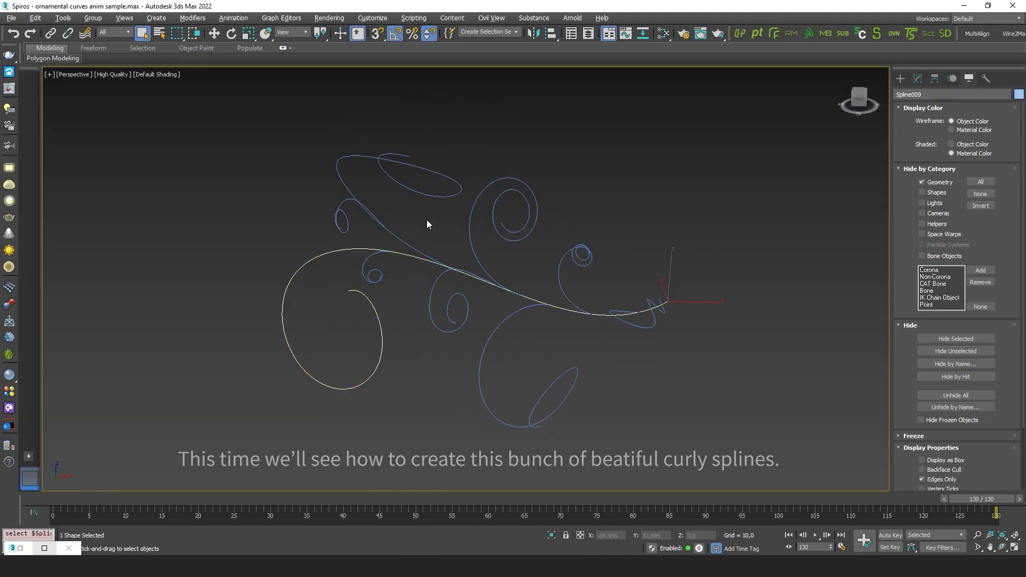
left_click(918, 79)
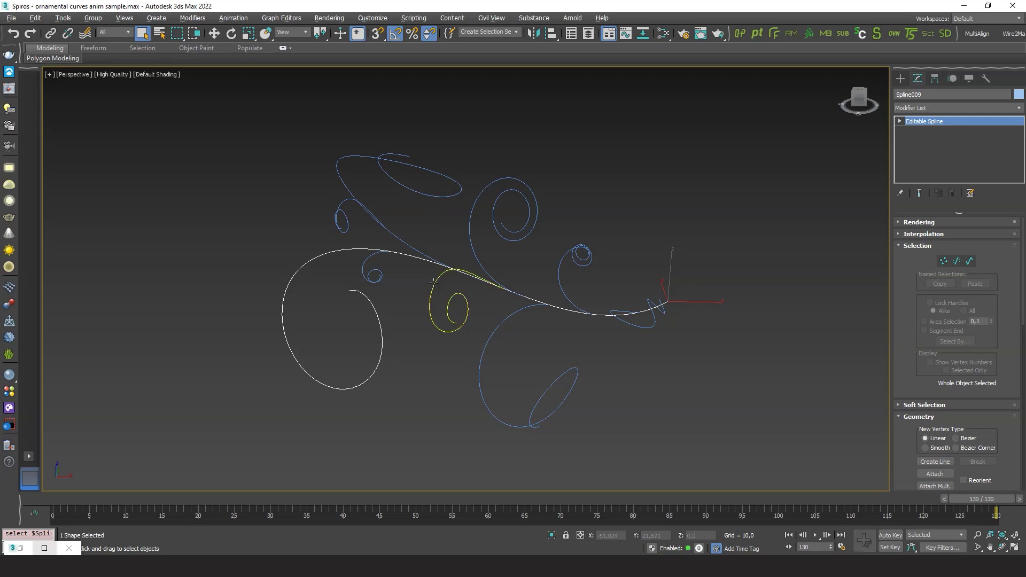
Step: Select the small spiral and upper looping splines in turn, then clear the selection
left_click(433, 283)
left_click_drag(408, 187, 436, 211)
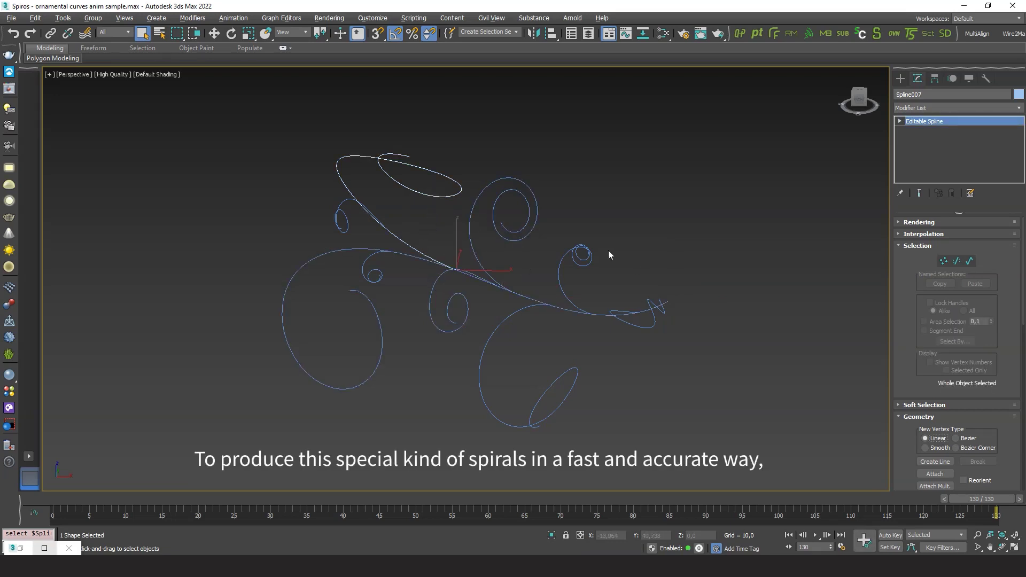
middle_click_drag(560, 333, 549, 323, "alt")
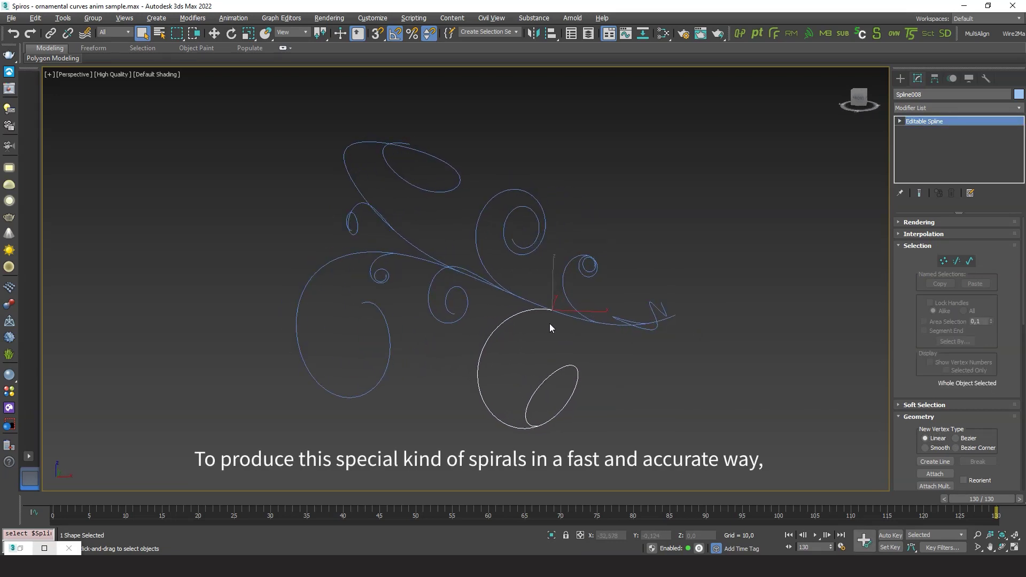
left_click(646, 372)
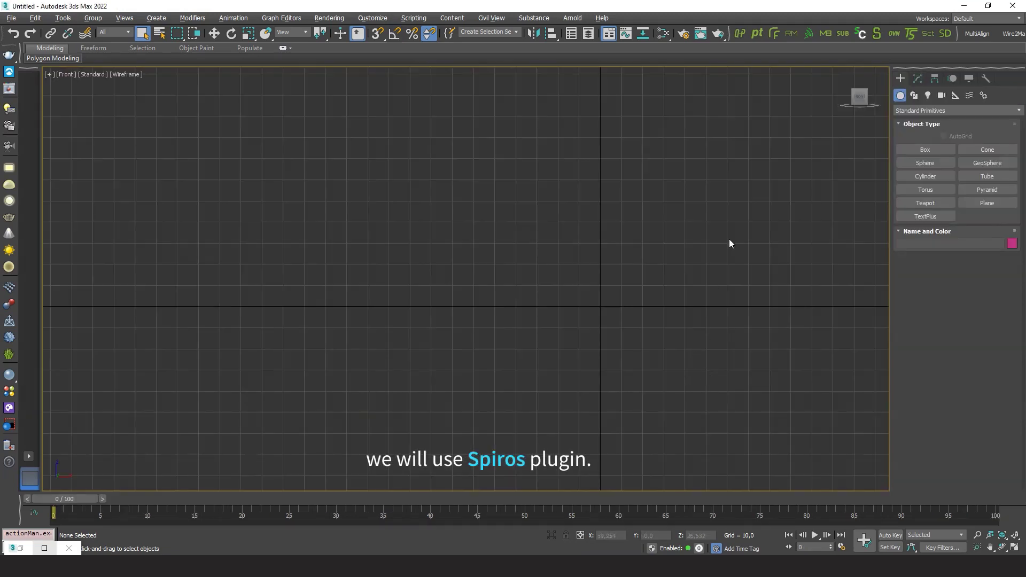
Step: Create a Spiros curl at the origin about 183 units long
left_click(878, 33)
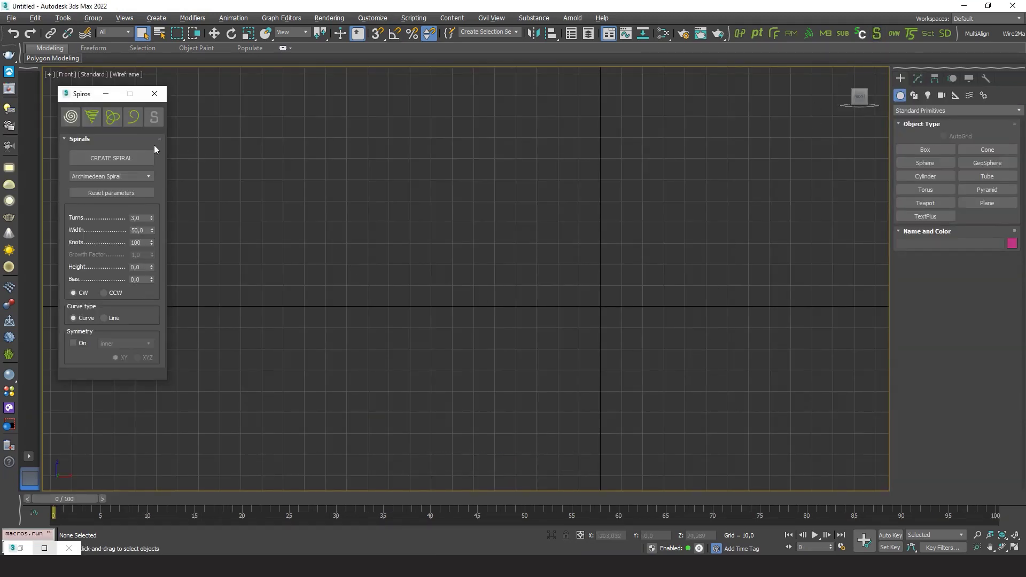
left_click(133, 117)
left_click(105, 156)
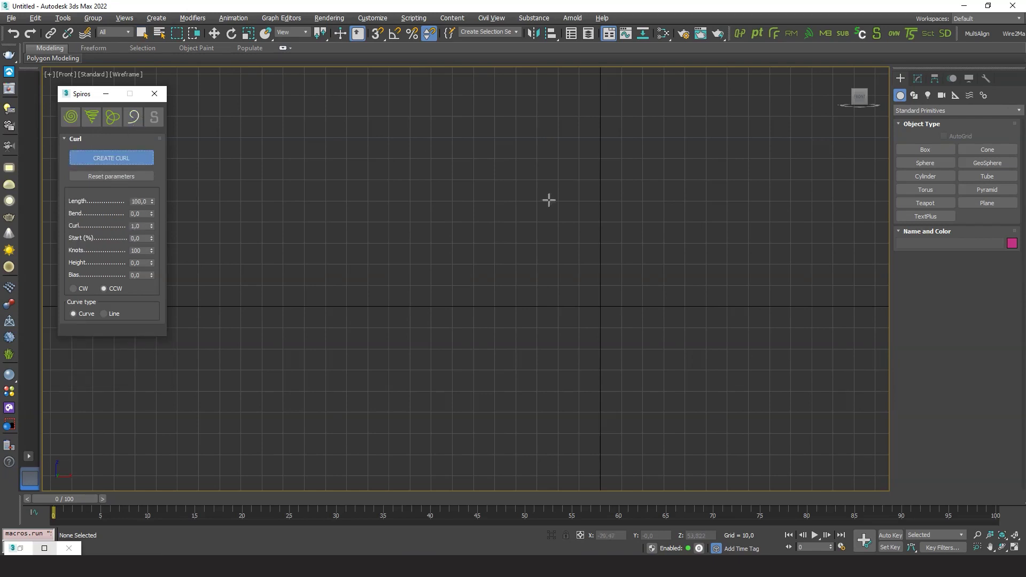
left_click_drag(601, 304, 565, 282)
left_click_drag(556, 198, 552, 177)
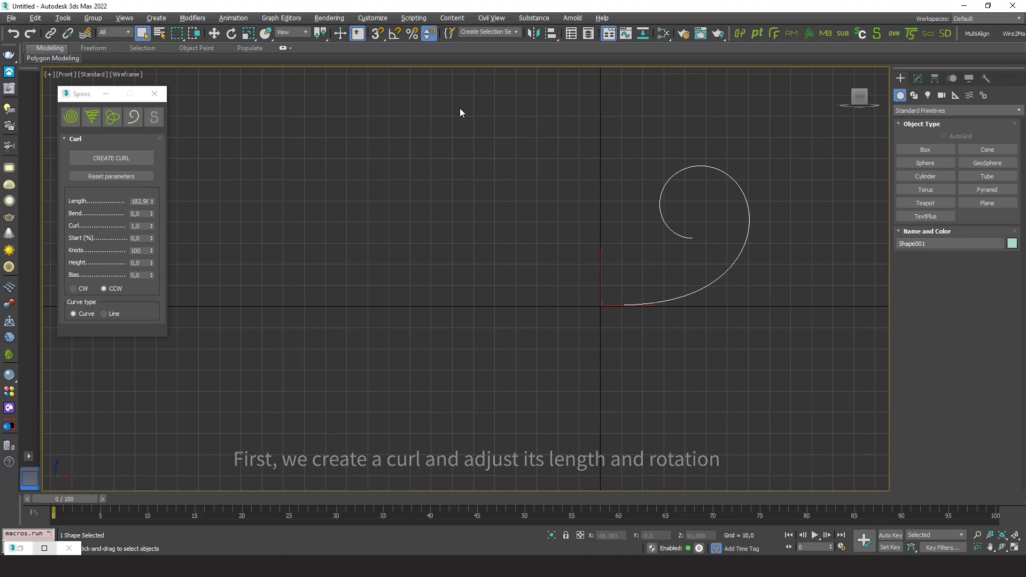
Step: Flip the curl 180°, set Bend to -360, and rotate it to lie horizontally
key("e")
mouse_move(631, 280)
left_mouse_down()
mouse_move(586, 115)
mouse_move(543, 123)
left_mouse_up()
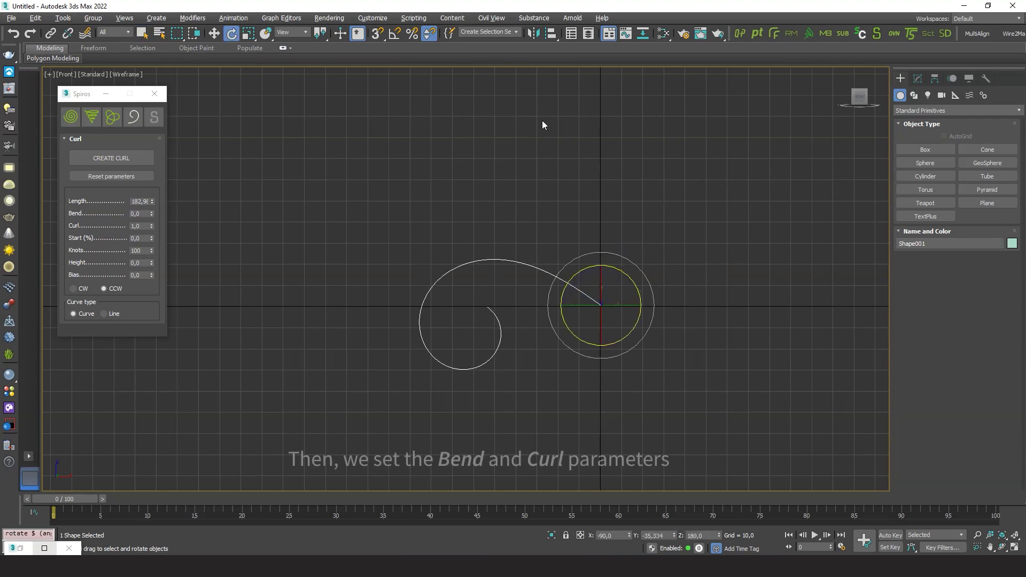
type("-360")
key("Return")
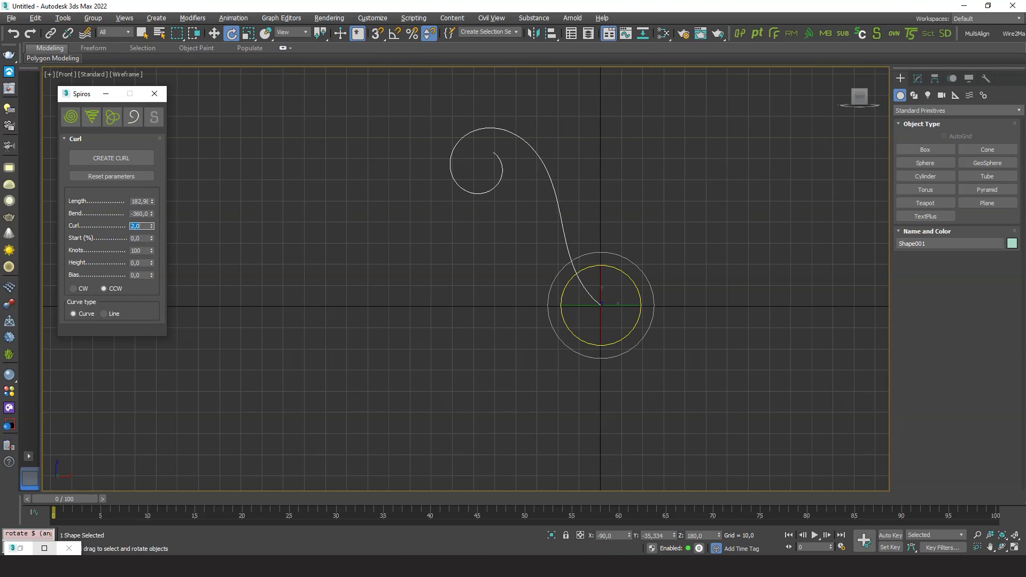
left_click_drag(633, 287, 619, 228)
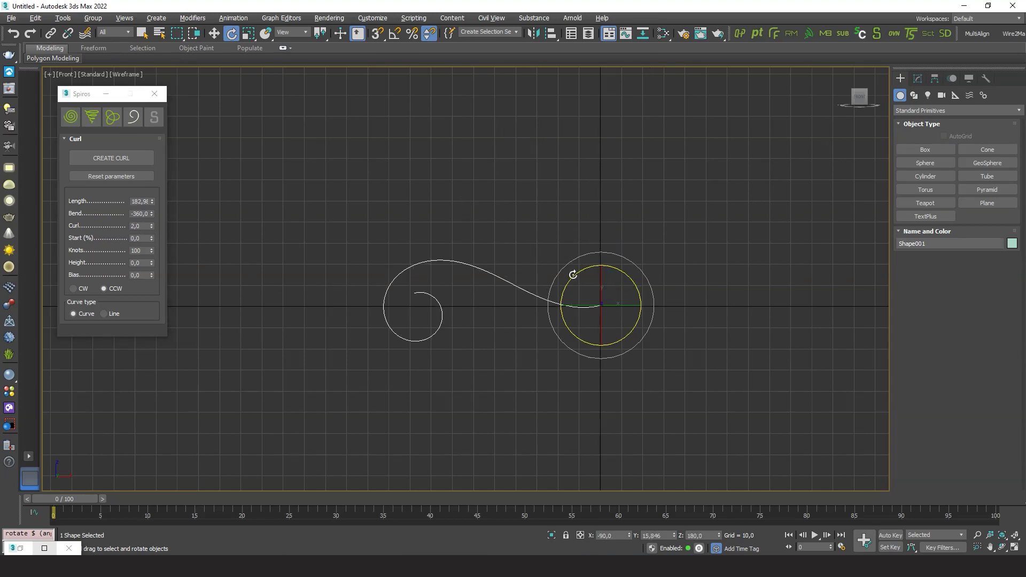
mouse_move(573, 274)
left_mouse_down()
mouse_move(518, 325)
mouse_move(481, 339)
left_mouse_up()
left_click(481, 340)
Step: Draw a clockwise second curl (Bend 100.7, Curl 1.2) branching upward from the main curve
key("q")
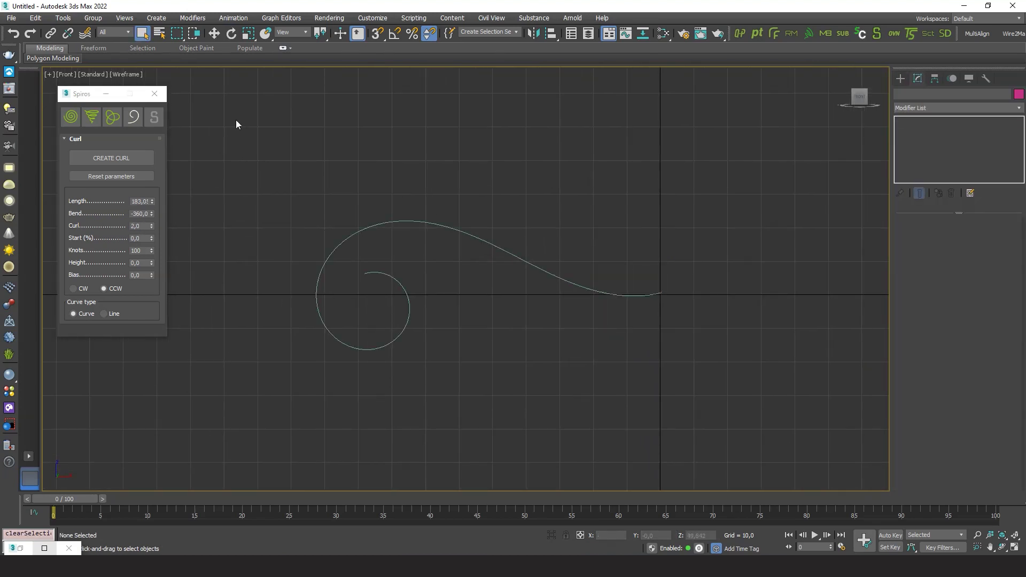
left_click(110, 157)
left_click_drag(508, 252, 490, 167)
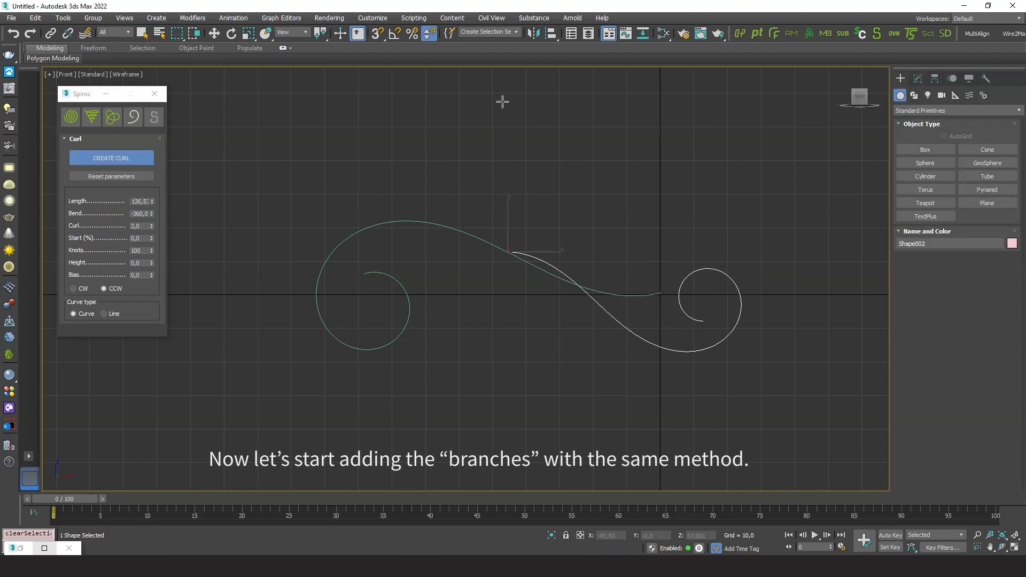
left_click(74, 288)
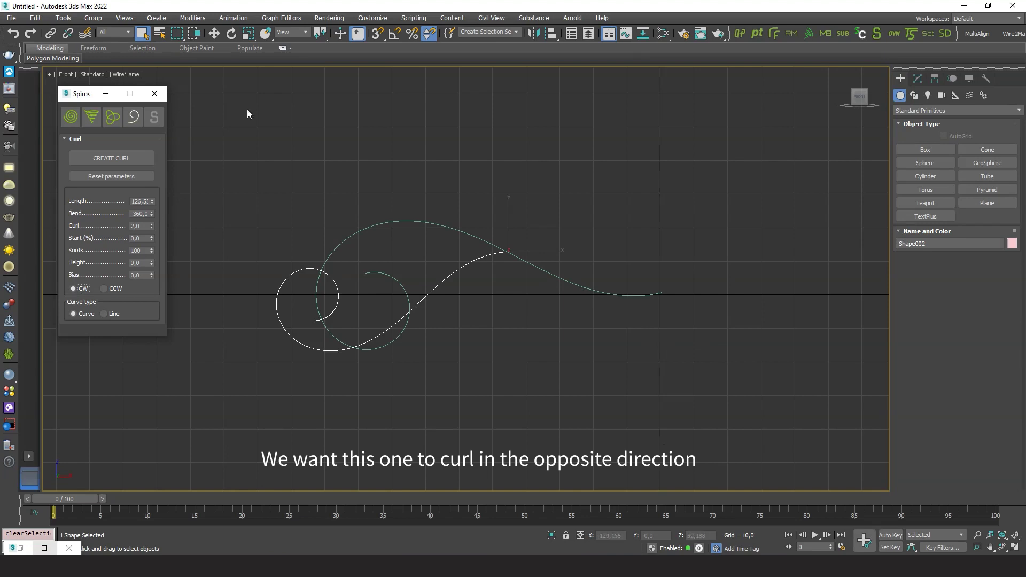
key("e")
left_click_drag(527, 217, 574, 289)
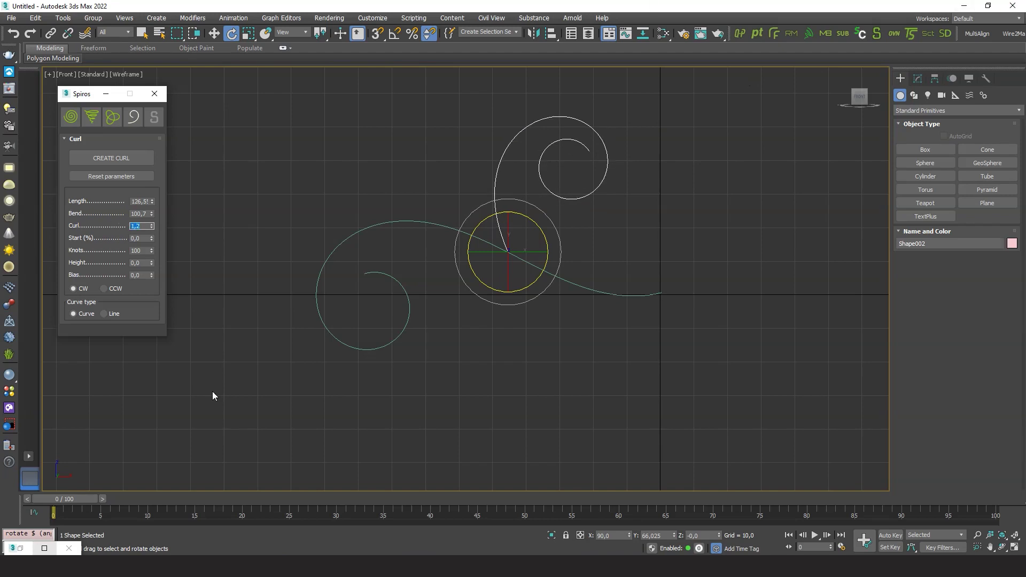
left_click_drag(533, 269, 538, 226)
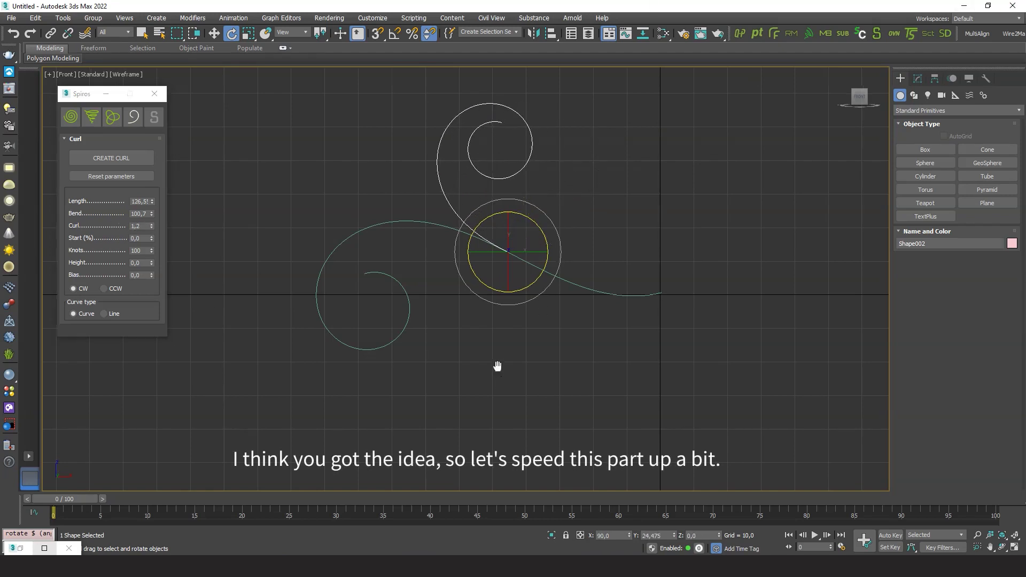
Step: Create a third counter-clockwise curl (Bend 90.7) hanging below the main curve
left_click(538, 378)
left_click(129, 160)
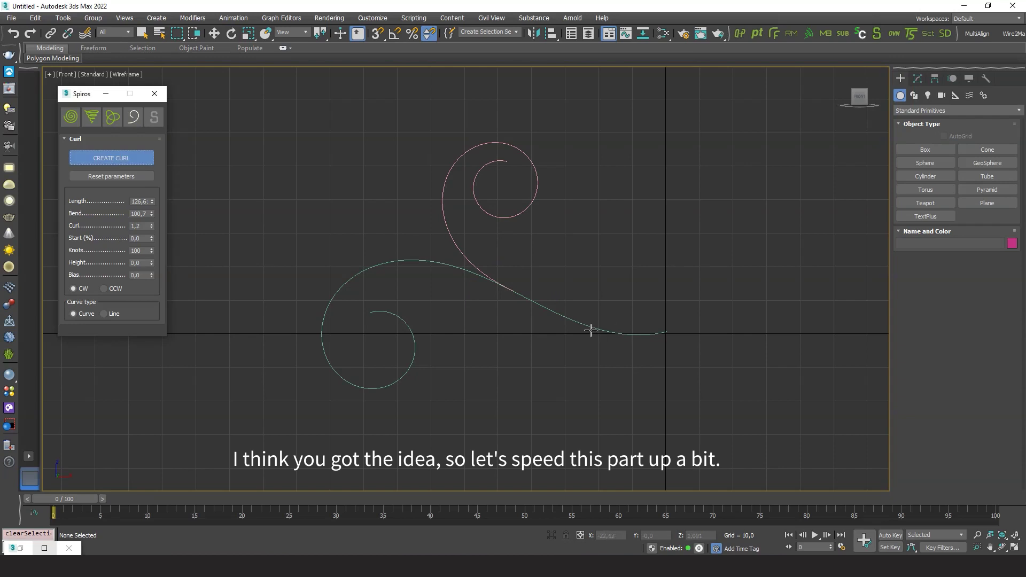
mouse_move(589, 326)
left_mouse_down()
mouse_move(517, 362)
mouse_move(505, 396)
left_mouse_up()
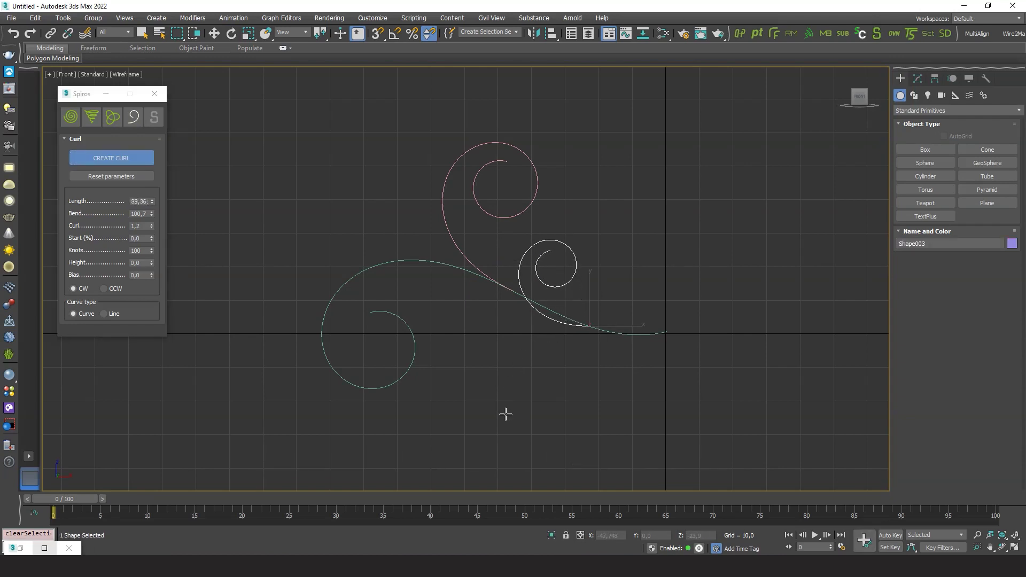
key("e")
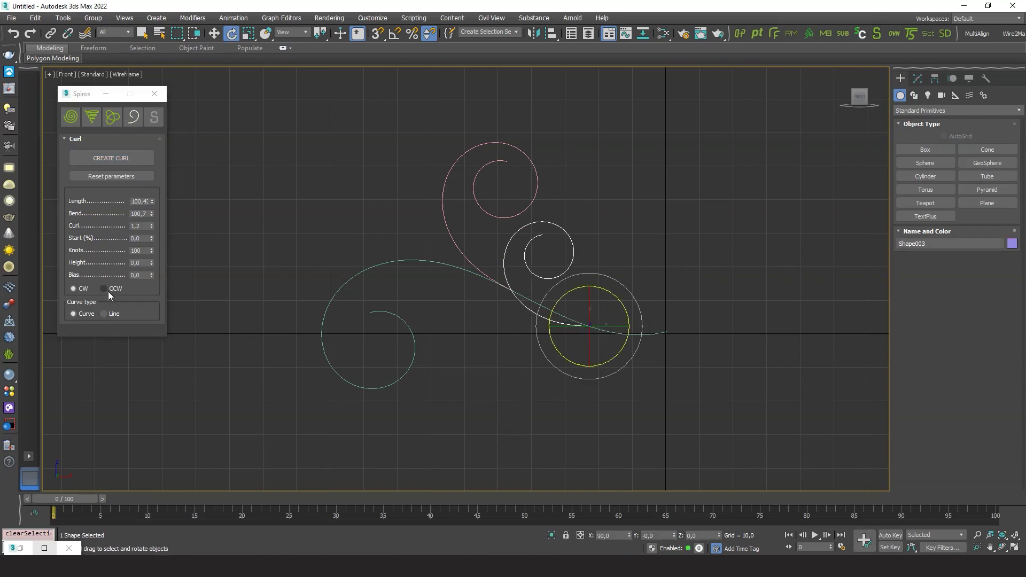
left_click(109, 291)
left_click_drag(620, 305, 531, 148)
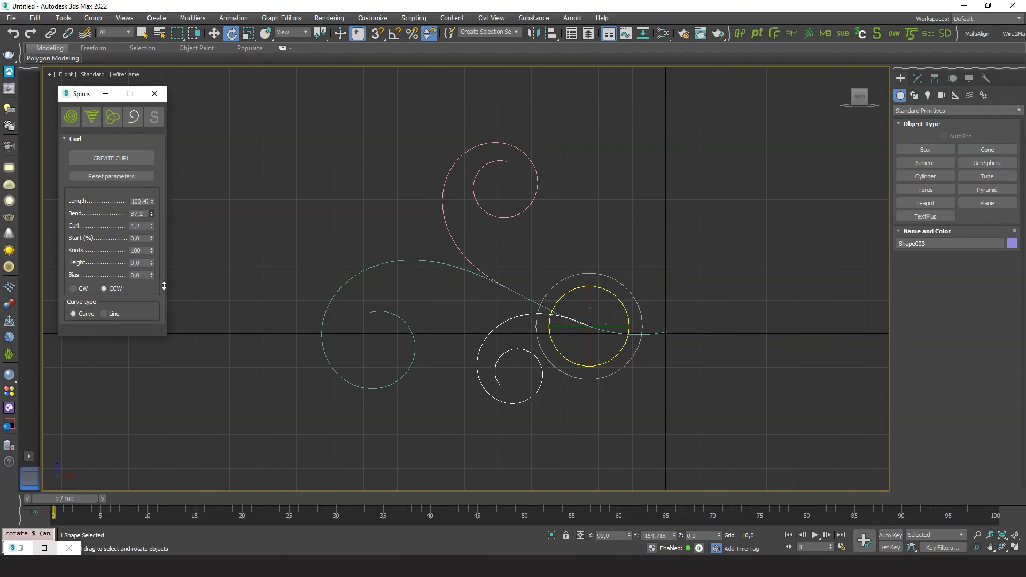
scroll(583, 336, "up", 5)
left_click(129, 153)
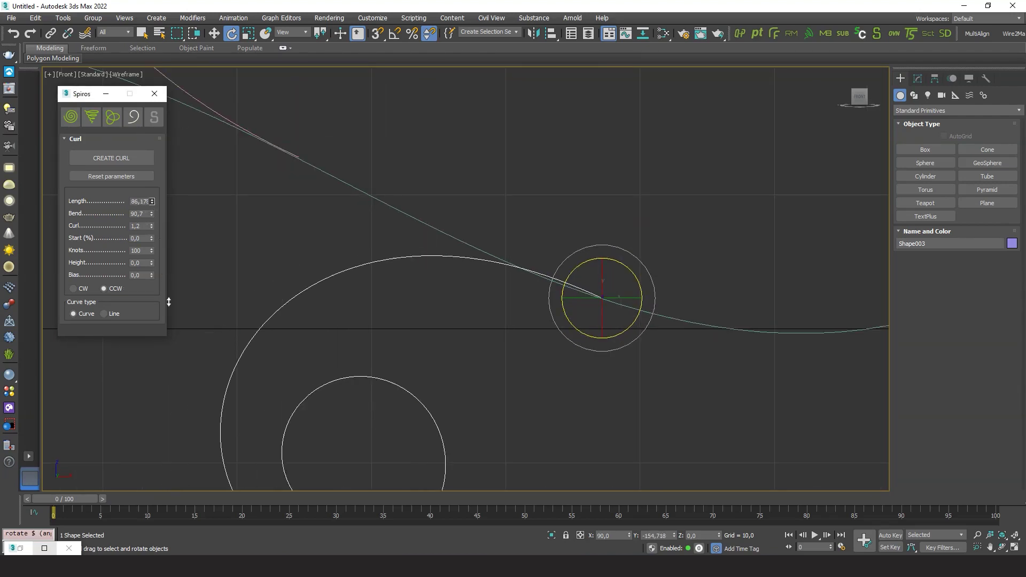
scroll(246, 231, "down", 2)
Step: Move the new curl up-left onto the stem and colour it light green
key("w")
left_click_drag(598, 262, 586, 255)
scroll(586, 254, "down", 3)
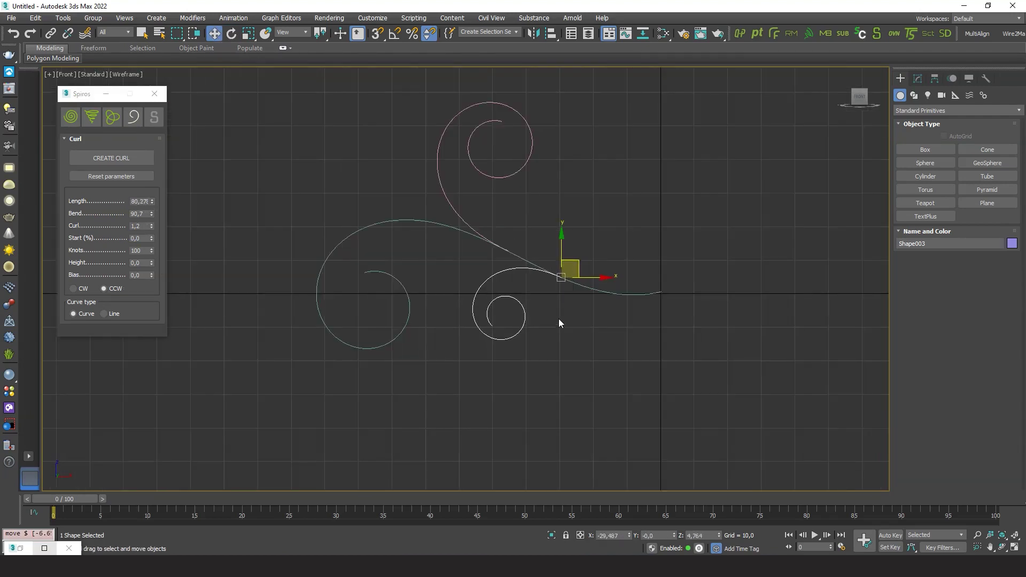
left_click_drag(465, 401, 515, 348)
left_click(1012, 243)
left_click(680, 137)
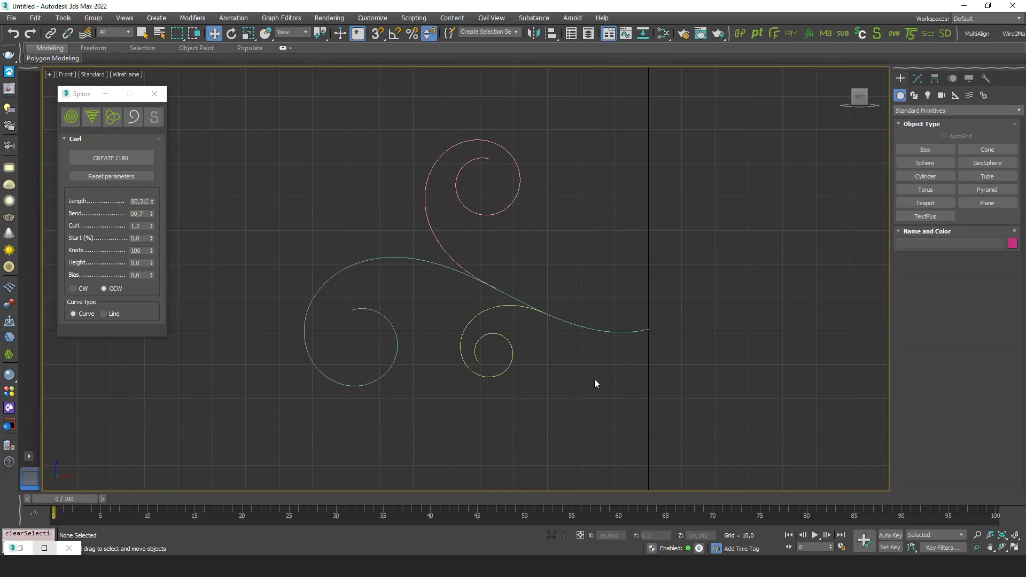
middle_click_drag(594, 380, 570, 379)
Step: Place a fourth clockwise curl off the stem's right end, rotated slightly
left_click(111, 158)
left_click(583, 332)
left_click(82, 290)
key("e")
left_click_drag(624, 316, 619, 305)
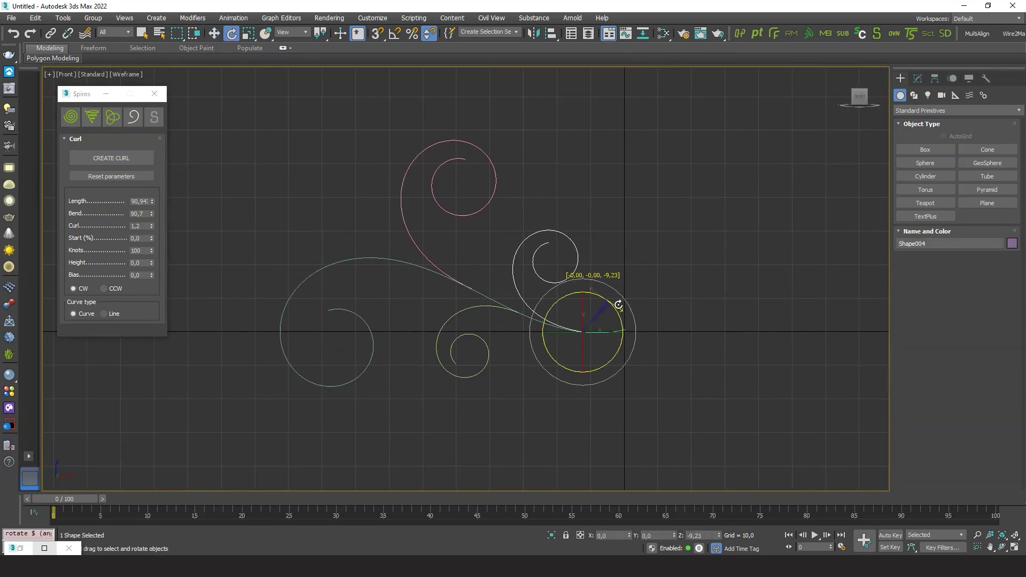
scroll(560, 363, "up", 3)
scroll(553, 338, "down", 3)
Step: Tint the fourth curl pale lavender and set its Bend to 74.9
left_click(1011, 243)
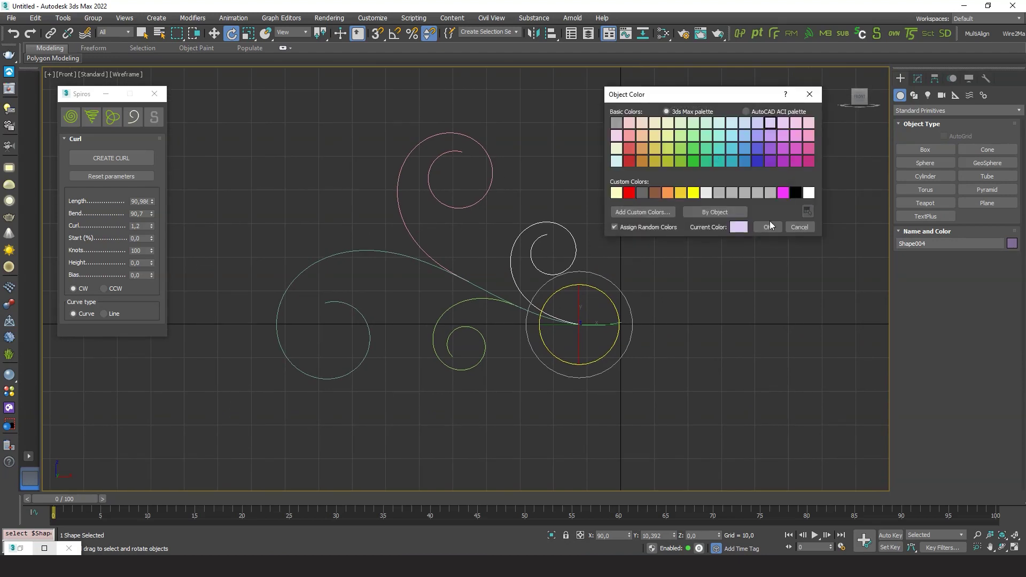
left_click(770, 134)
mouse_move(157, 223)
left_mouse_down()
mouse_move(98, 196)
mouse_move(186, 479)
left_mouse_up()
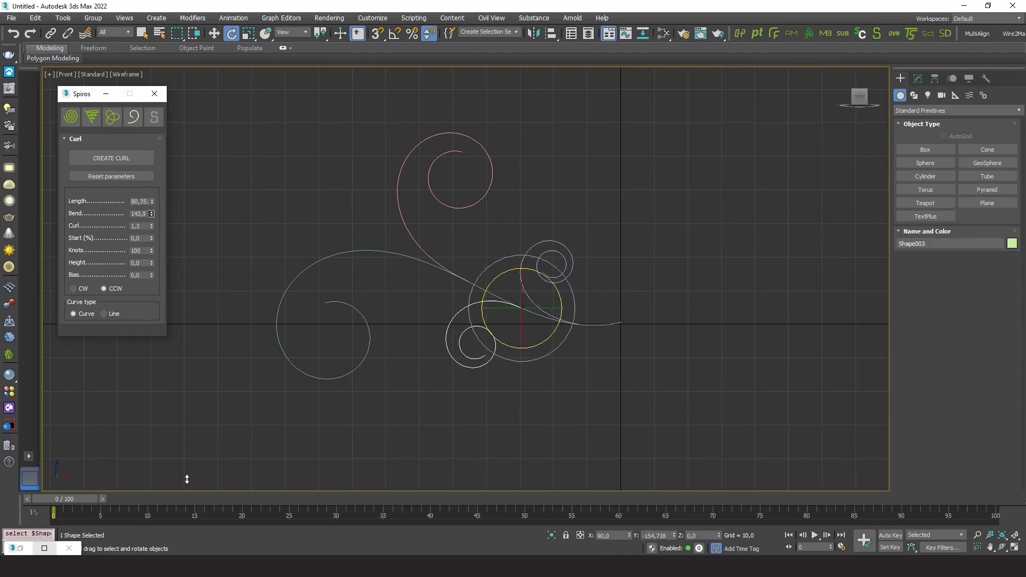
left_click(529, 297)
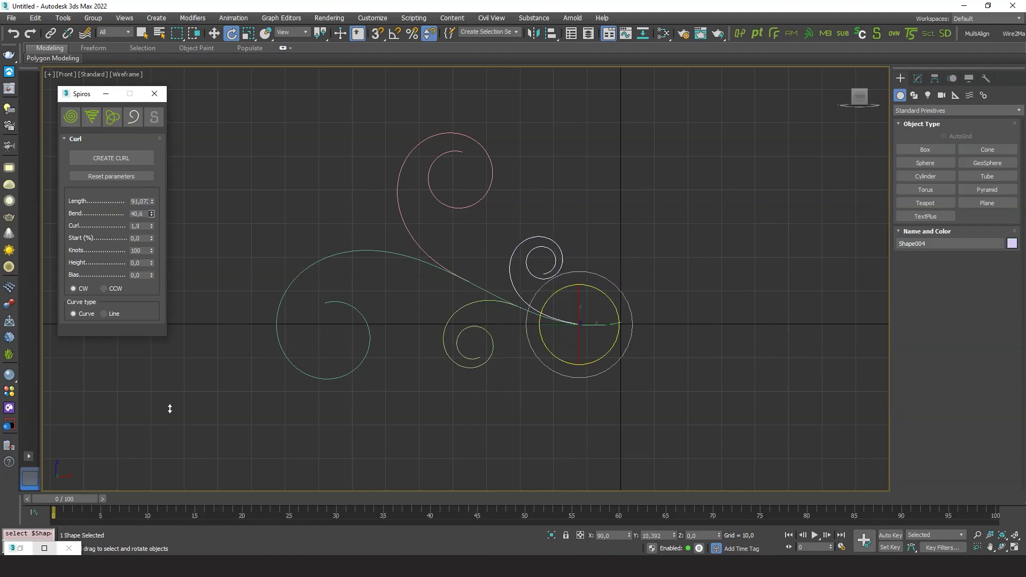
left_click(535, 360)
middle_click_drag(534, 360, 548, 388)
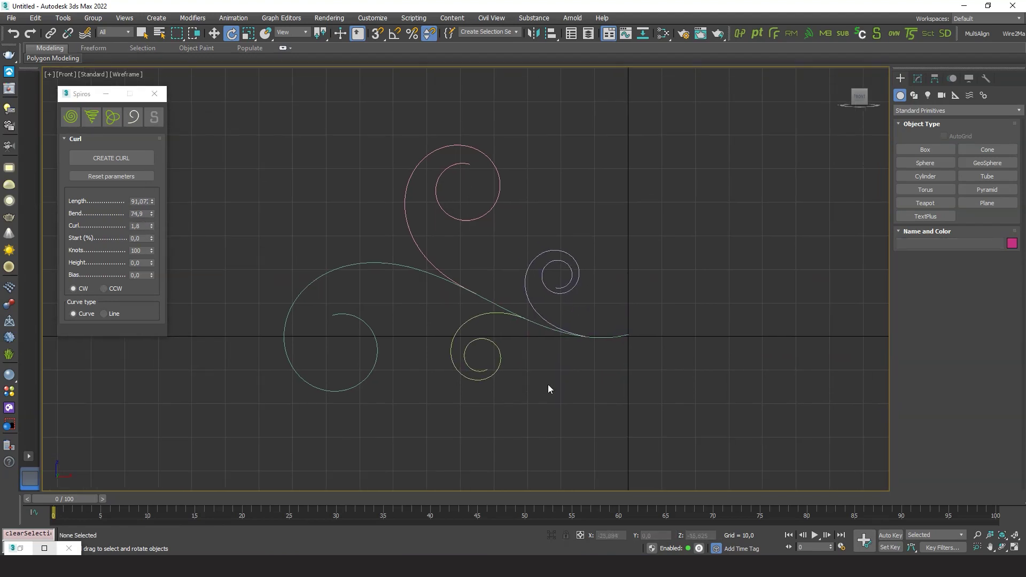
Step: Add a white curl at the stem's upper left and nudge it onto the stem
left_click(111, 157)
left_click_drag(407, 268, 383, 210)
key("w")
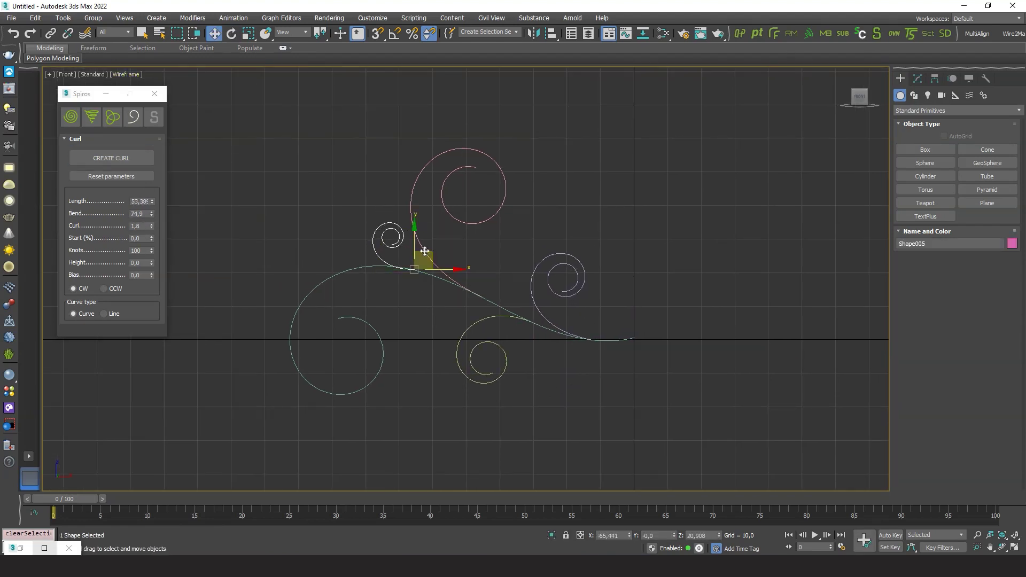
mouse_move(423, 255)
left_mouse_down()
mouse_move(396, 249)
mouse_move(434, 230)
left_mouse_up()
scroll(395, 249, "up", 5)
scroll(433, 231, "down", 2)
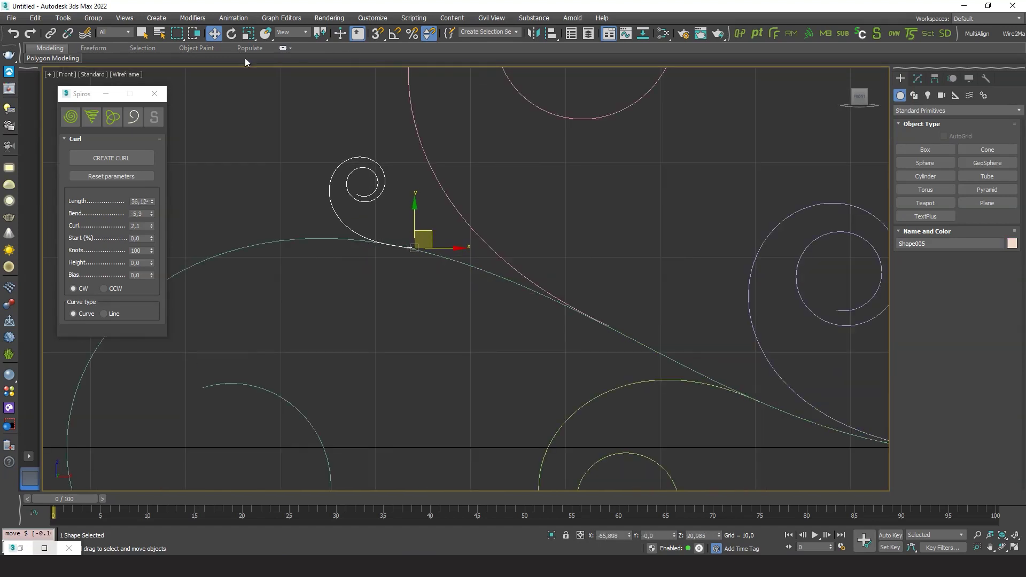
scroll(449, 322, "down", 4)
scroll(378, 287, "up", 2)
Step: Place a small curl near the stem's right end, rotate it into position, and shorten it
left_click_drag(527, 292, 541, 300)
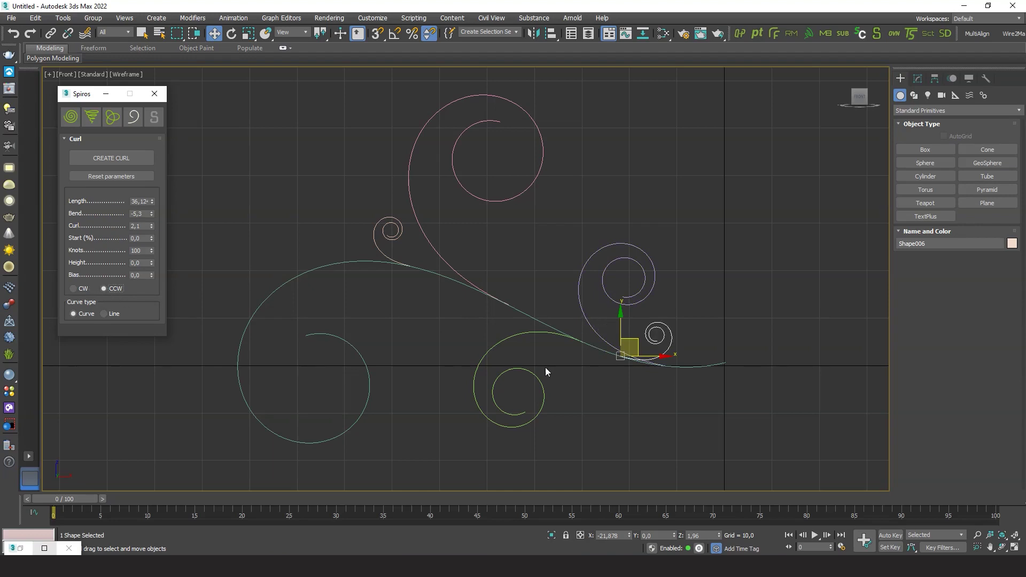
key("e")
left_click_drag(581, 356, 504, 145)
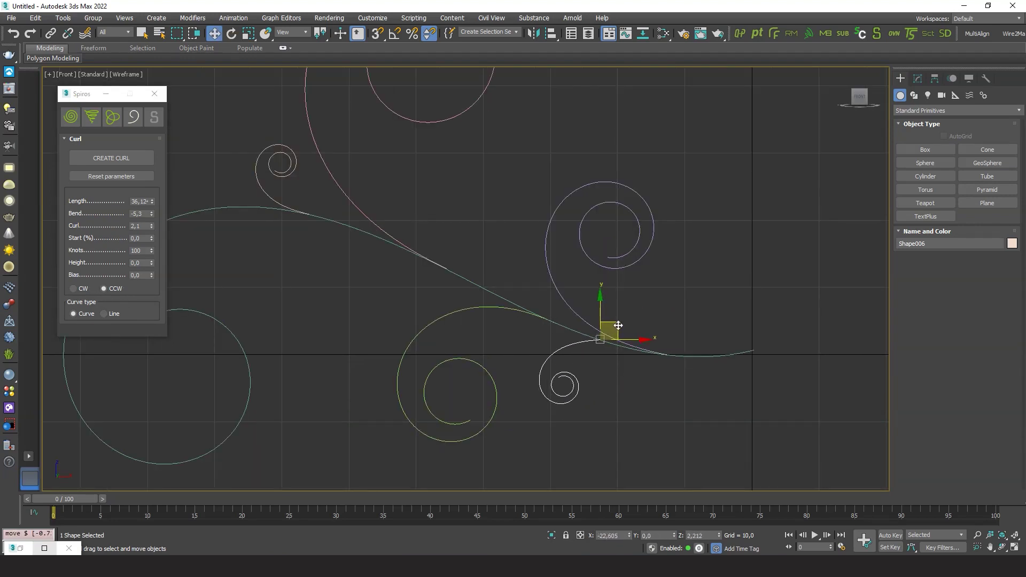
scroll(614, 336, "up", 2)
left_click_drag(591, 299, 597, 307)
key("w")
scroll(542, 354, "down", 5)
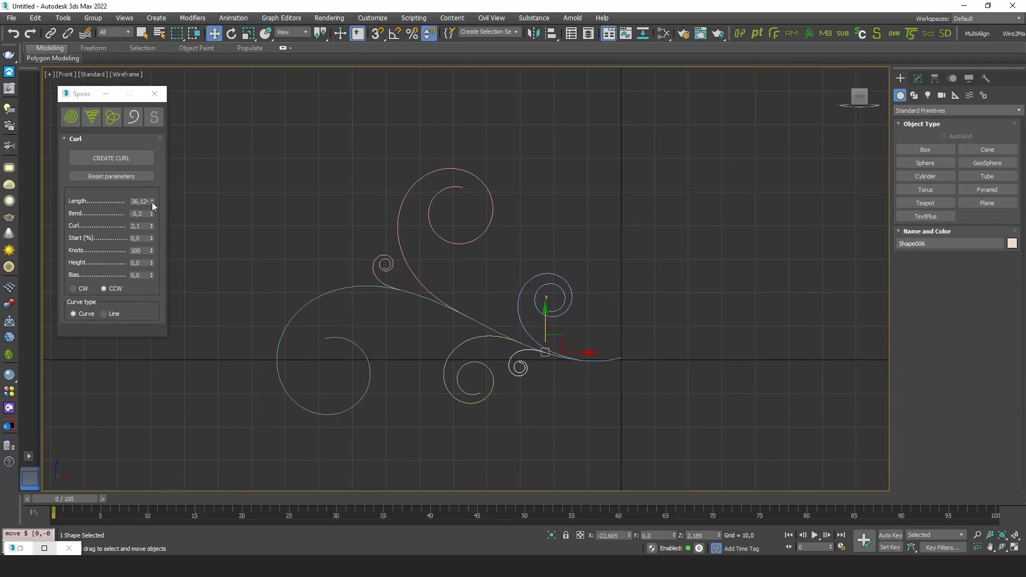
middle_click_drag(531, 399, 520, 397)
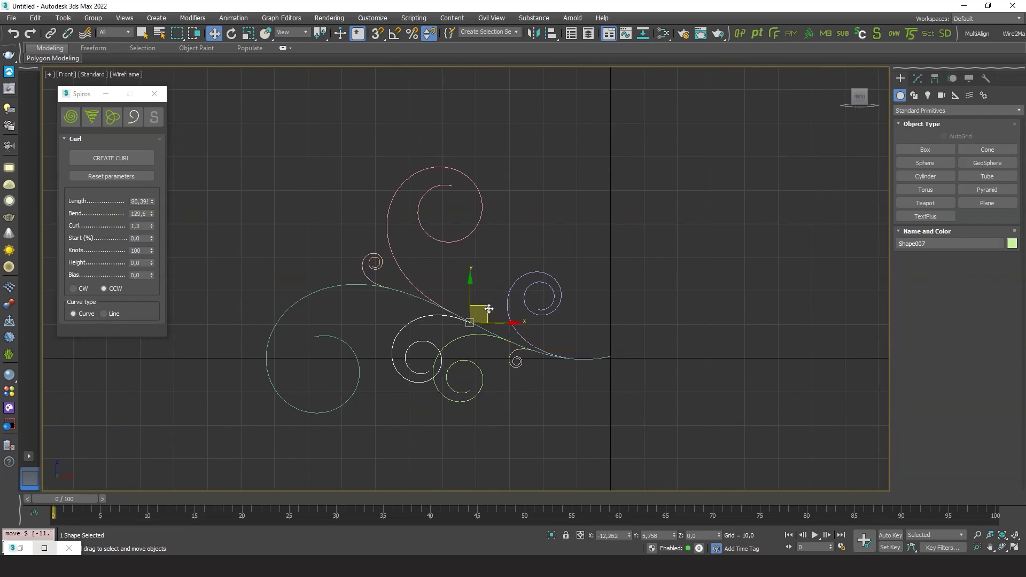
scroll(470, 305, "up", 6)
scroll(394, 268, "down", 4)
scroll(394, 268, "down", 1)
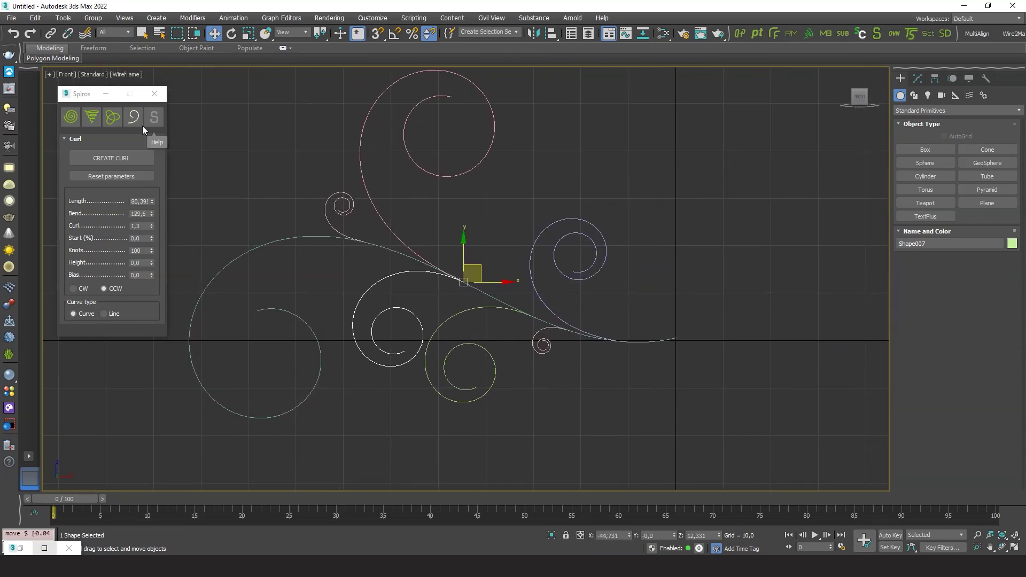
left_click_drag(152, 202, 180, 386)
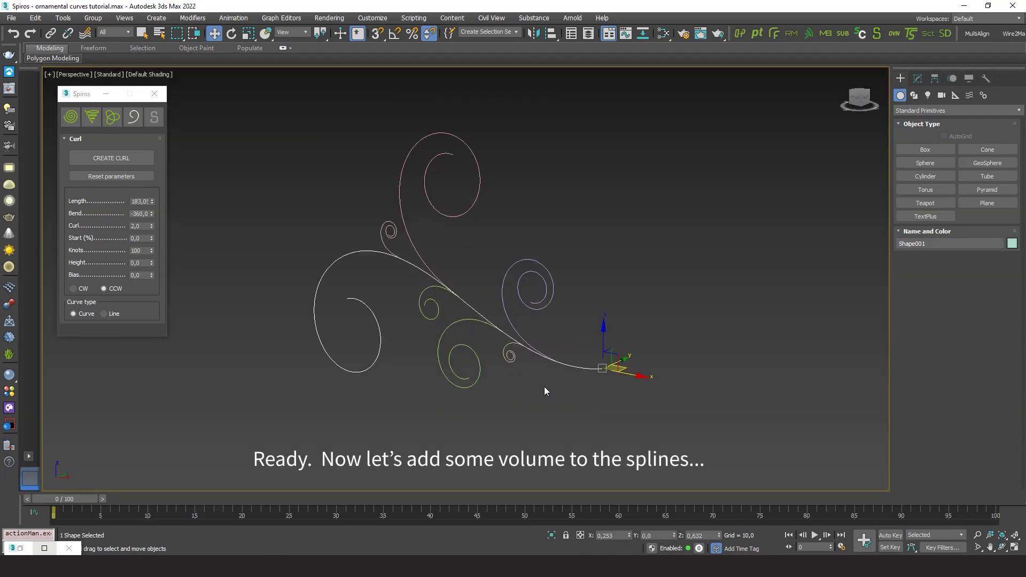
Step: Give a curl Height 17.5 and adjust its Bias to skew the rise
mouse_move(544, 387)
middle_mouse_down()
mouse_move(524, 389)
mouse_move(235, 247)
middle_mouse_up()
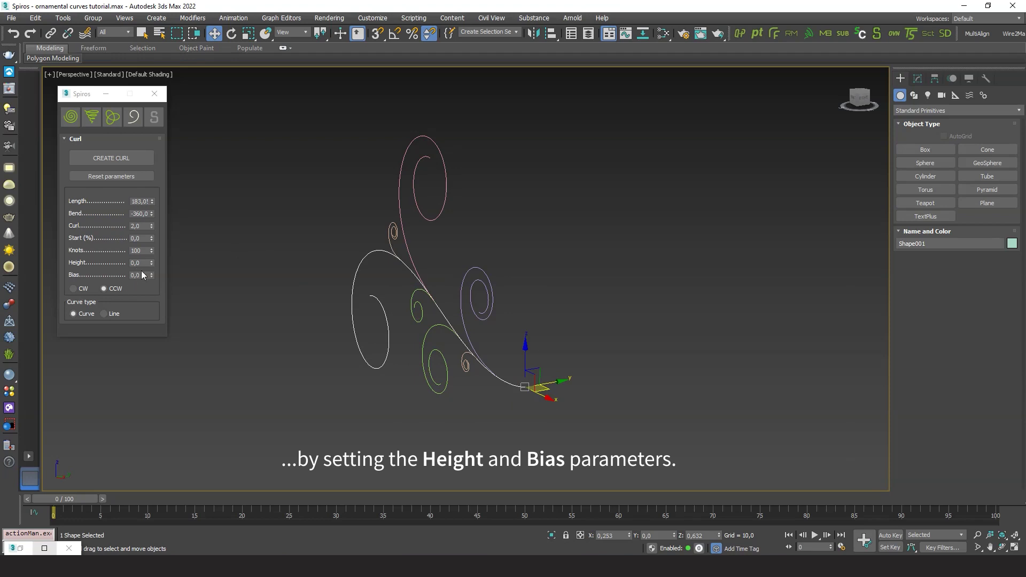
left_click_drag(152, 263, 152, 225)
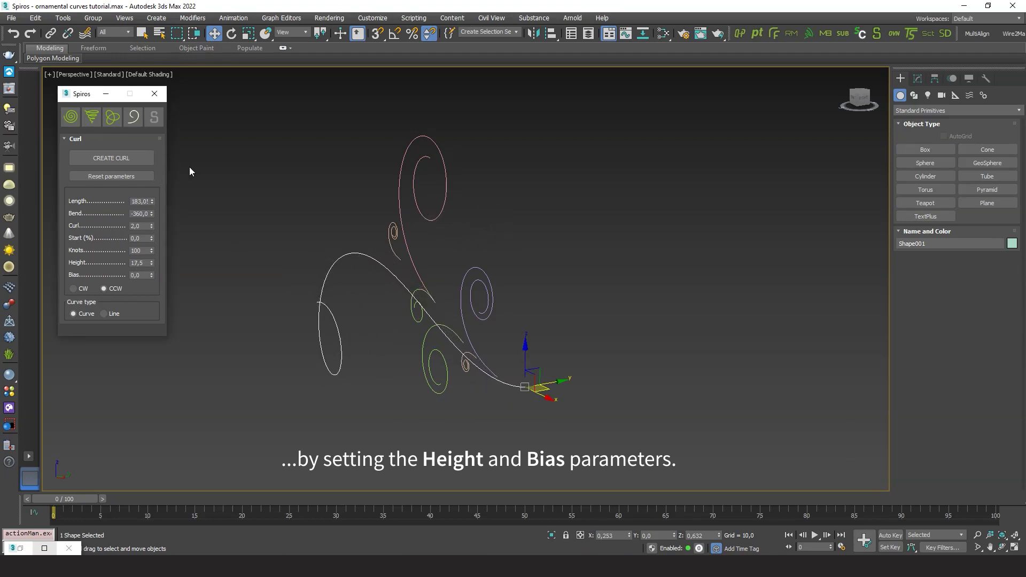
mouse_move(463, 412)
middle_mouse_down("alt")
mouse_move(484, 404)
mouse_move(486, 415)
mouse_move(415, 362)
middle_mouse_up("alt")
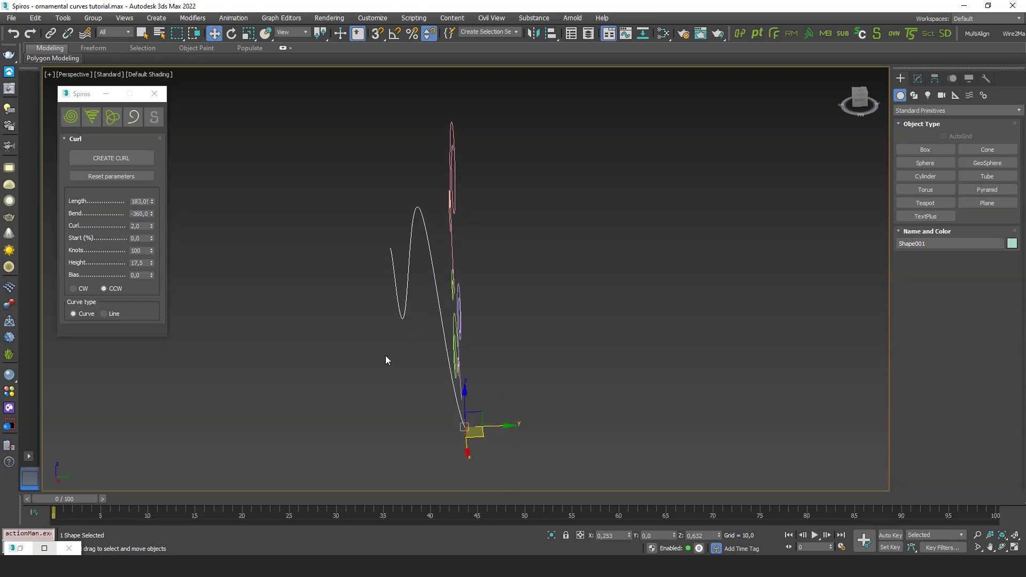
left_click_drag(152, 275, 151, 269)
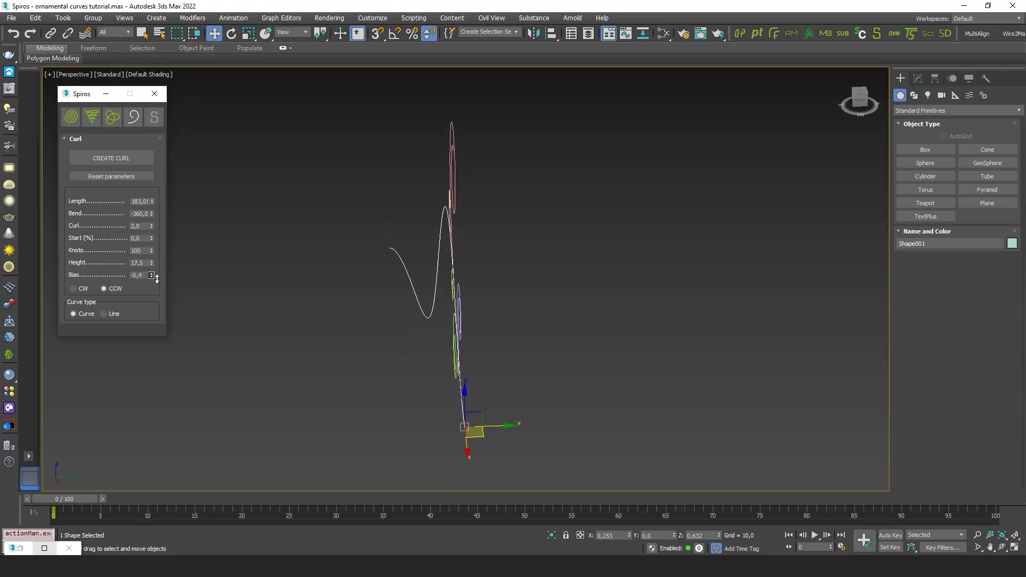
mouse_move(319, 355)
middle_mouse_down("alt")
mouse_move(463, 194)
mouse_move(527, 280)
mouse_move(483, 288)
mouse_move(493, 287)
mouse_move(486, 298)
middle_mouse_up("alt")
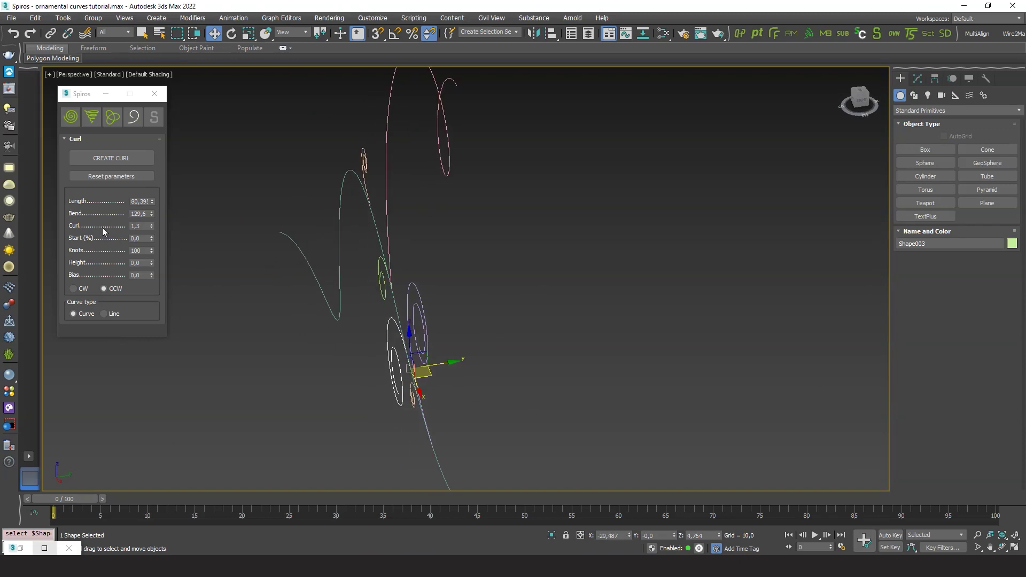
Step: Raise another curl's Height and orbit around the cluster to inspect its 3D depth
left_click_drag(152, 263, 156, 229)
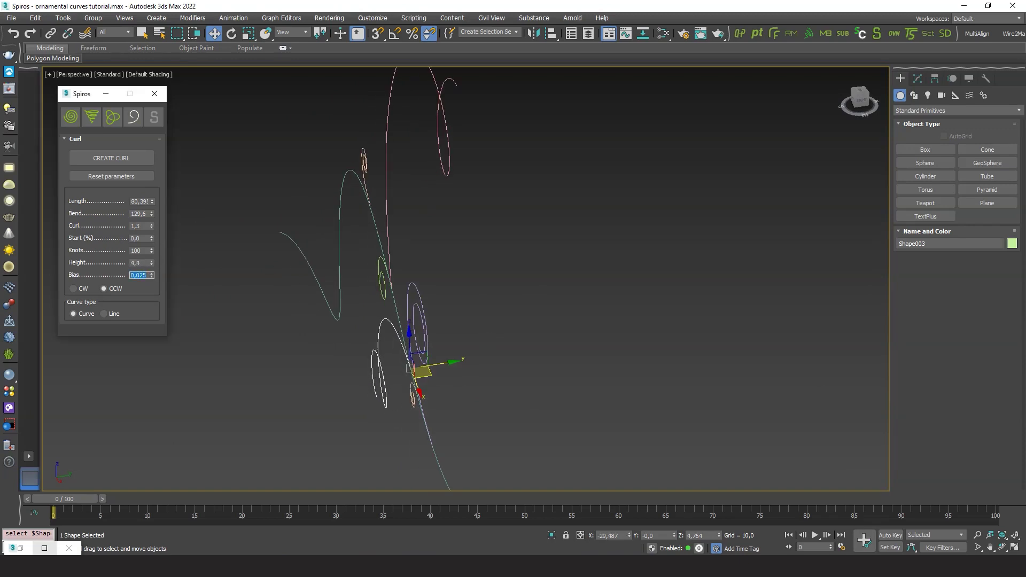
middle_click_drag(462, 417, 438, 395, "alt")
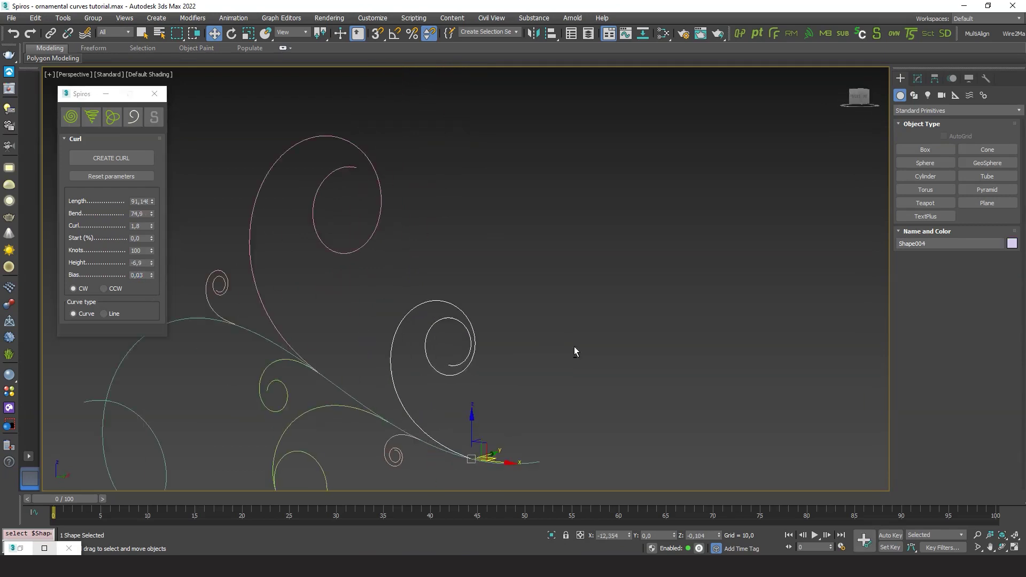
mouse_move(574, 346)
middle_mouse_down("alt")
mouse_move(543, 357)
mouse_move(615, 373)
middle_mouse_up("alt")
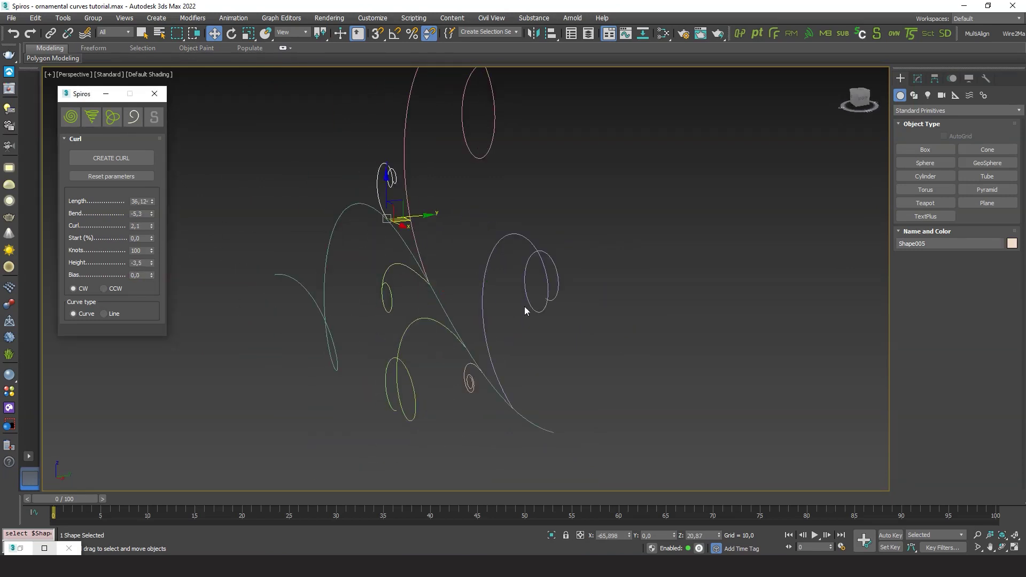
middle_click_drag(524, 310, 436, 405, "alt")
mouse_move(531, 373)
middle_mouse_down("alt")
mouse_move(549, 418)
mouse_move(539, 351)
mouse_move(518, 374)
mouse_move(441, 307)
mouse_move(705, 315)
mouse_move(514, 326)
middle_mouse_up("alt")
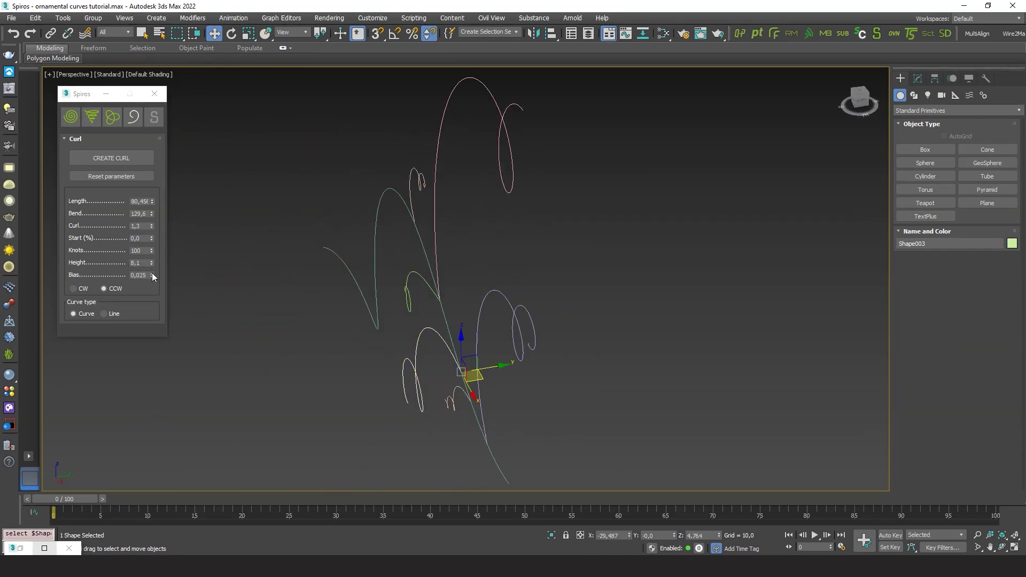
mouse_move(586, 389)
middle_mouse_down("alt")
mouse_move(583, 374)
mouse_move(779, 374)
mouse_move(658, 383)
mouse_move(638, 333)
middle_mouse_up("alt")
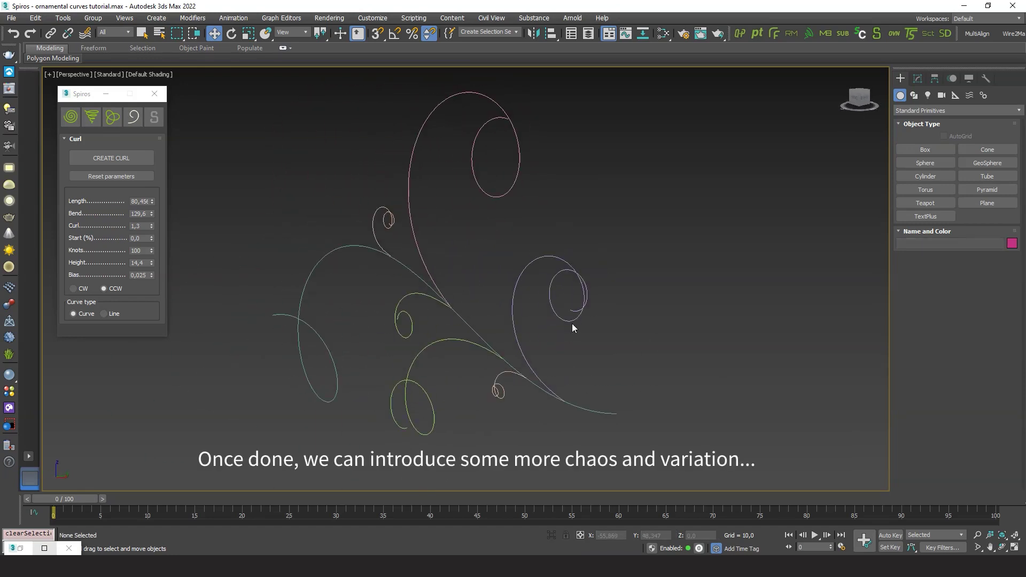
Step: Add a Bend modifier to the white curl with an angle of about 30.5°
left_click(917, 79)
left_click(1019, 108)
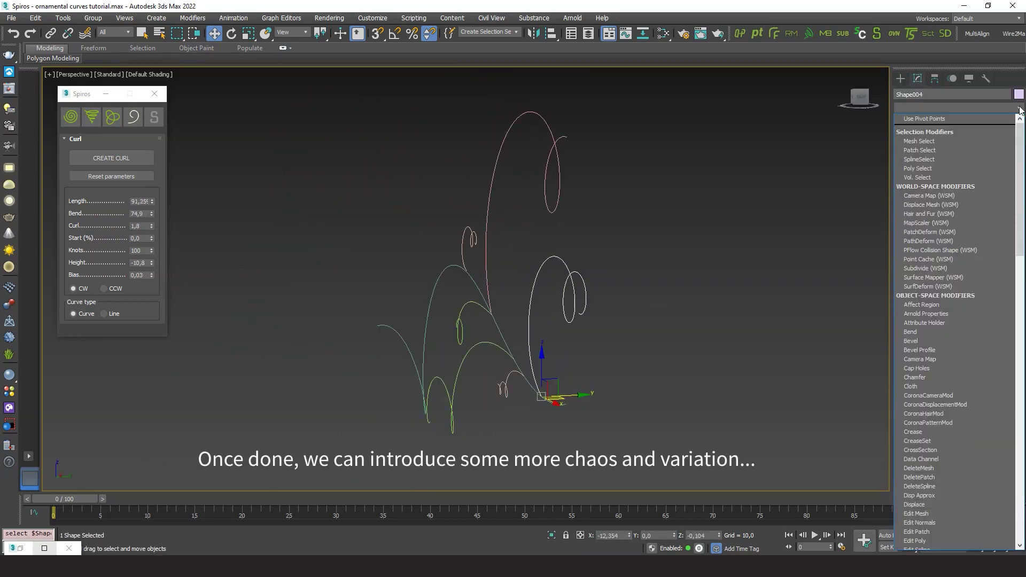
left_click(930, 333)
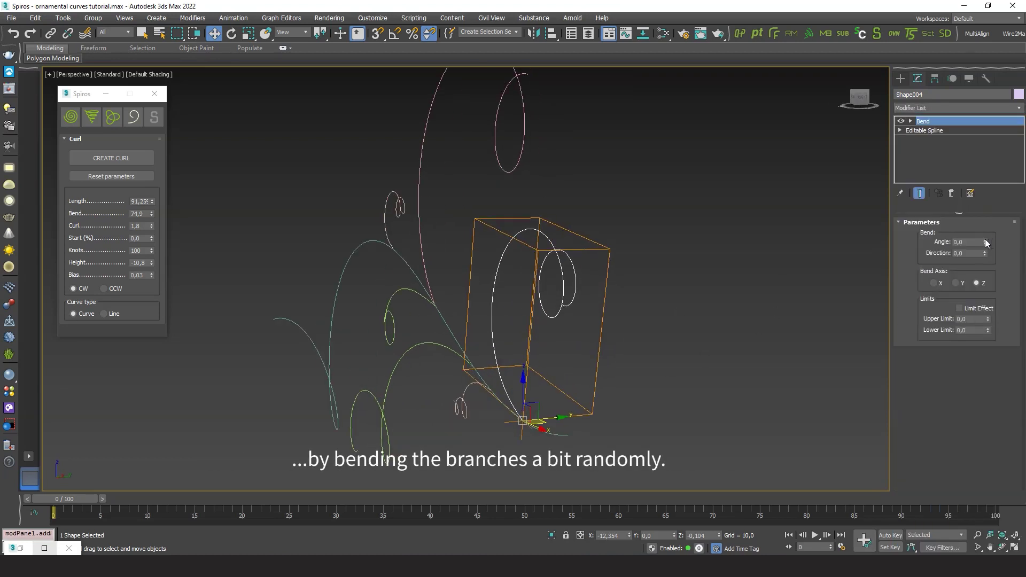
left_click_drag(985, 240, 979, 207)
mouse_move(658, 406)
middle_mouse_down("alt")
mouse_move(669, 419)
mouse_move(662, 429)
mouse_move(660, 371)
middle_mouse_up("alt")
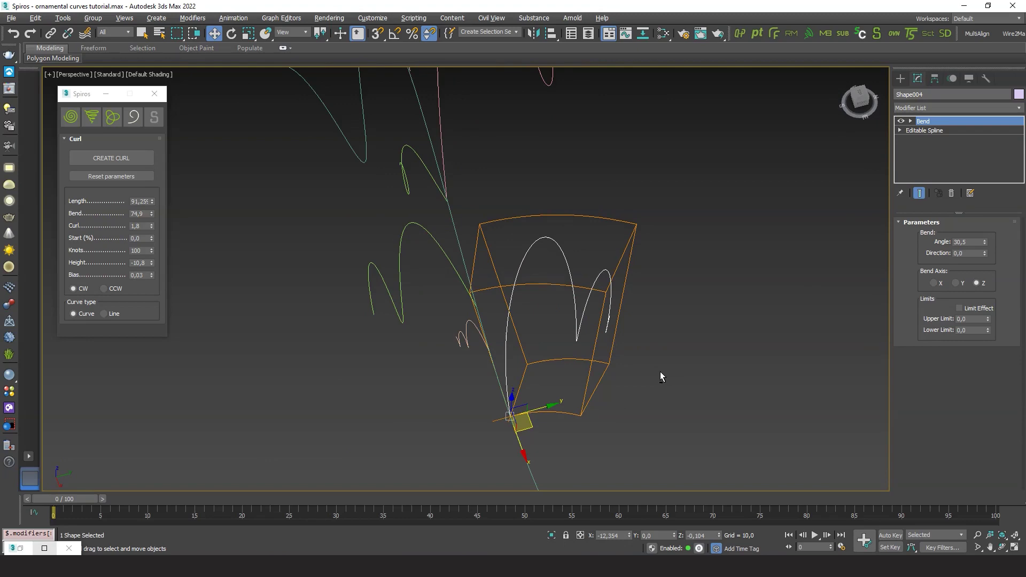
left_click(230, 36)
mouse_move(550, 426)
middle_mouse_down("alt")
mouse_move(624, 434)
mouse_move(648, 397)
mouse_move(614, 358)
mouse_move(727, 358)
mouse_move(691, 388)
mouse_move(626, 381)
middle_mouse_up("alt")
Step: Bend a second curl to about -46.5° around the Y axis
left_click(1018, 108)
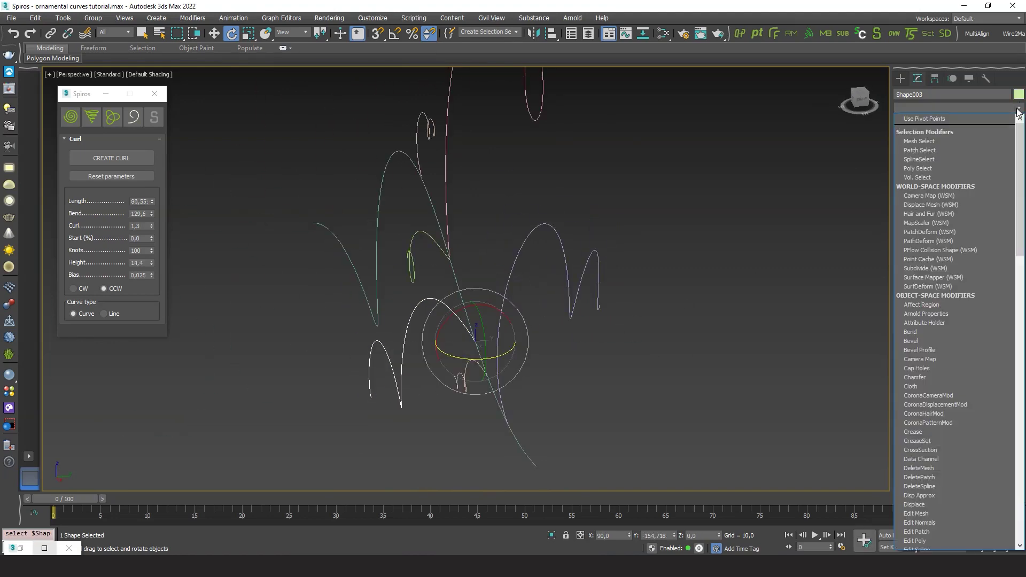
left_click(911, 332)
middle_click_drag(695, 353, 659, 397, "alt")
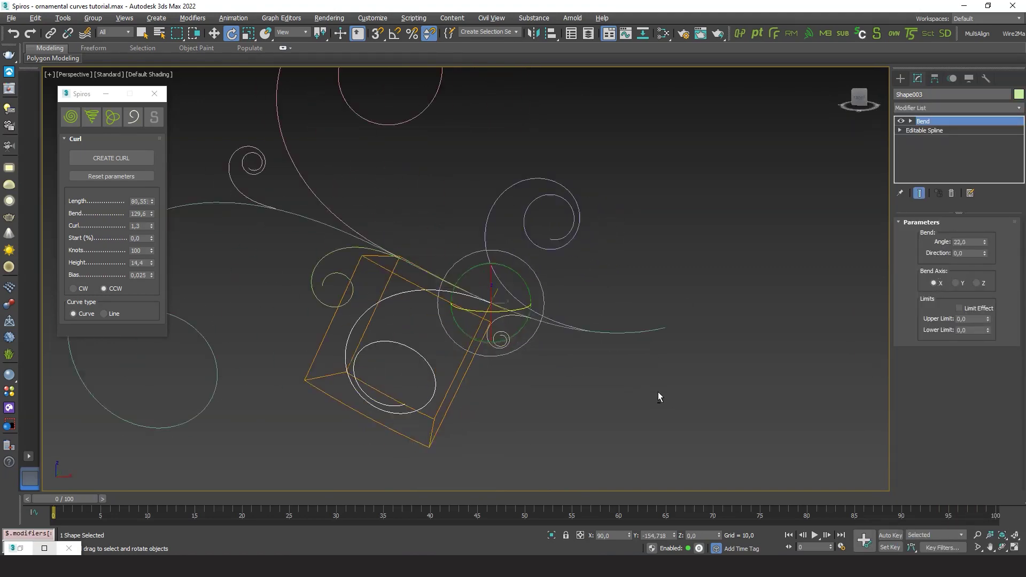
mouse_move(985, 253)
left_mouse_down()
mouse_move(984, 230)
mouse_move(523, 375)
mouse_move(911, 124)
left_mouse_up()
left_click(955, 283)
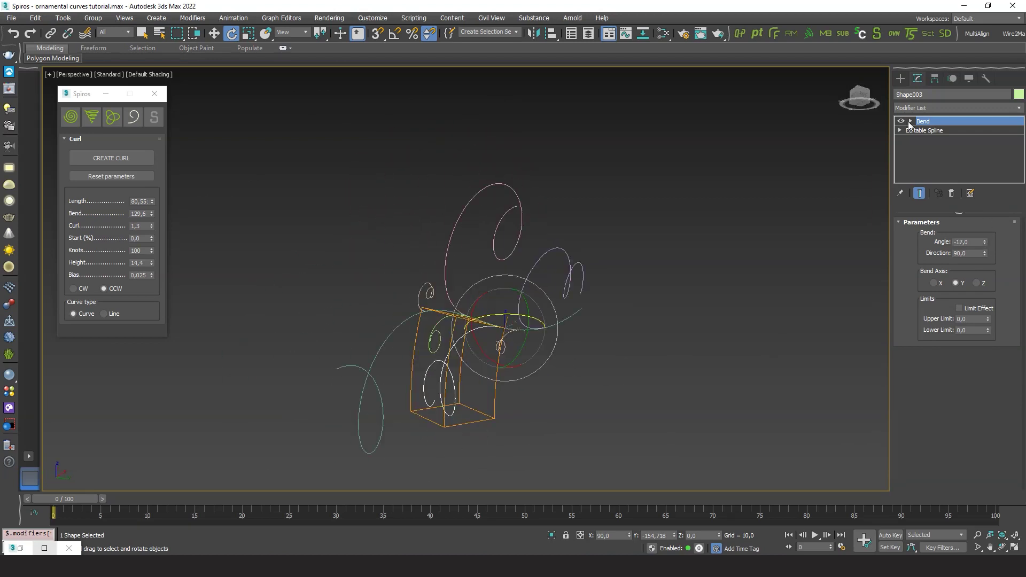
Step: Bend a third curl around the X axis and rotate its gizmo to reshape it
left_click(1020, 108)
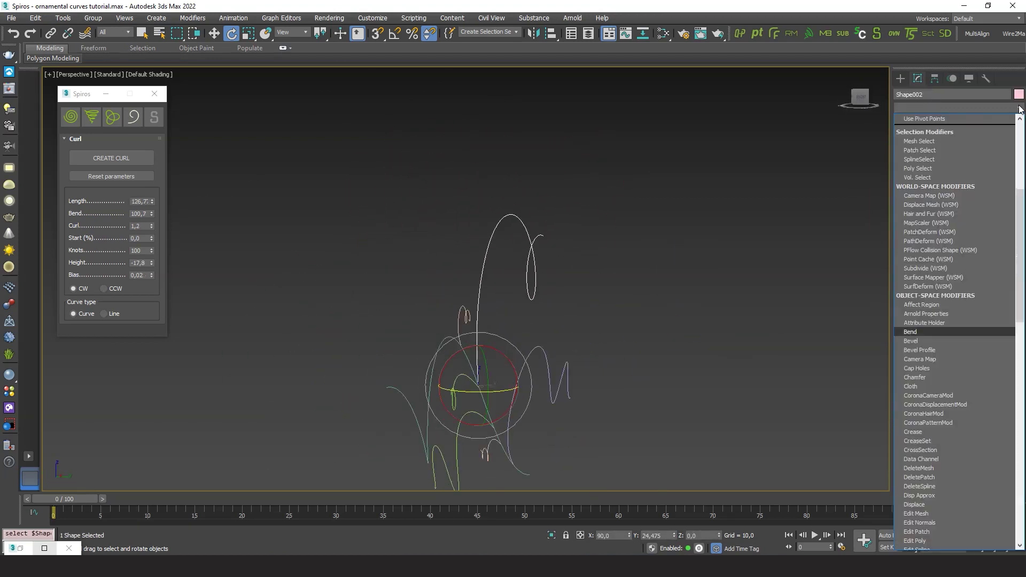
left_click(919, 332)
left_click_drag(985, 241, 701, 348)
left_click(934, 283)
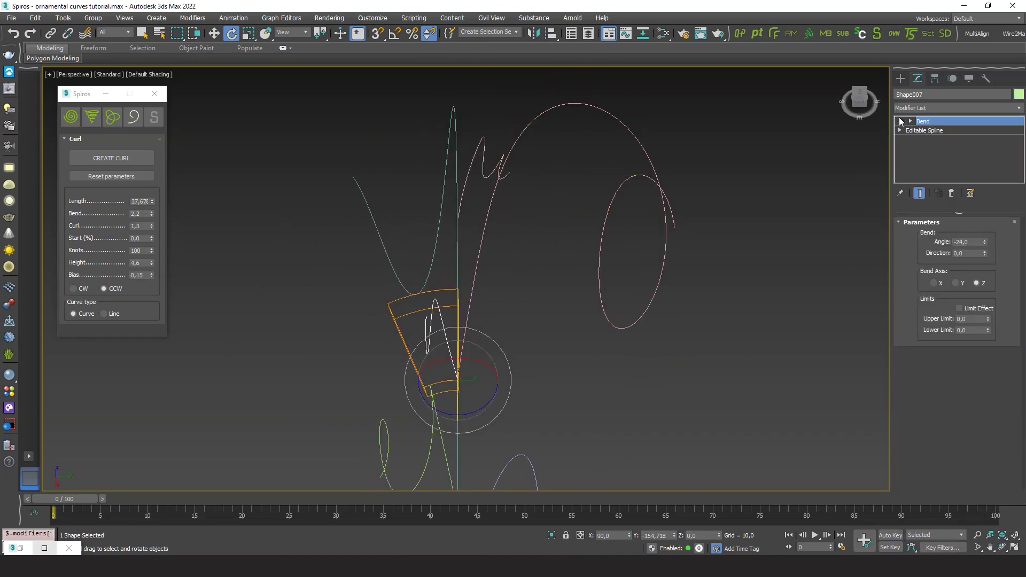
left_click_drag(502, 401, 471, 409)
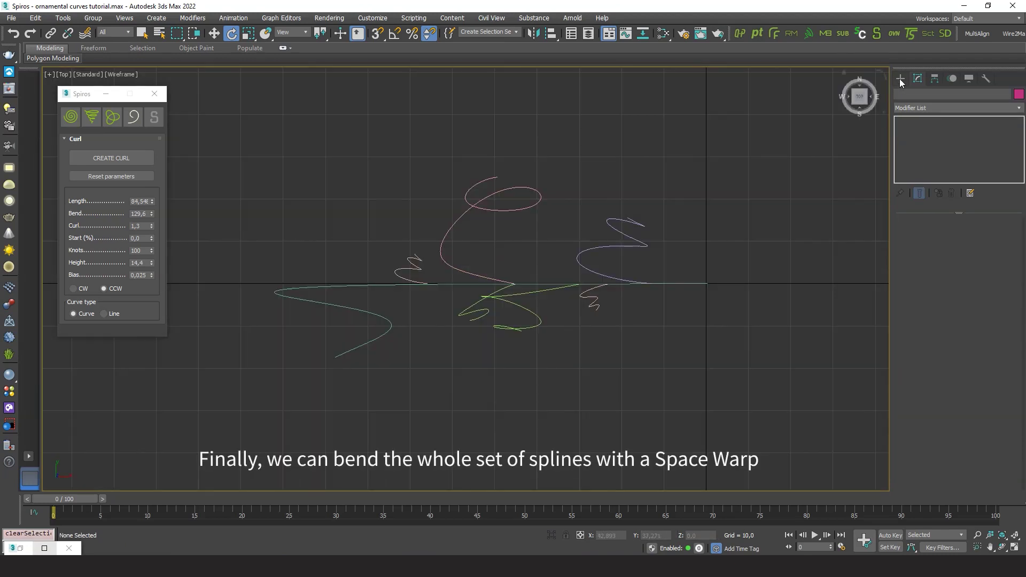
Step: Create a modifier-based Bend space warp covering the whole curl cluster
left_click(901, 78)
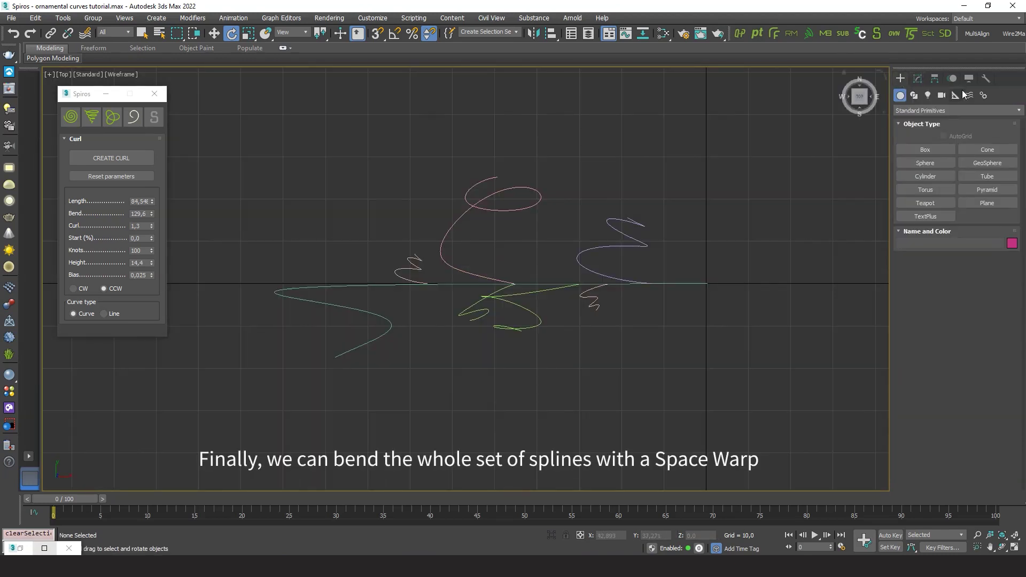
left_click(970, 95)
left_click(983, 110)
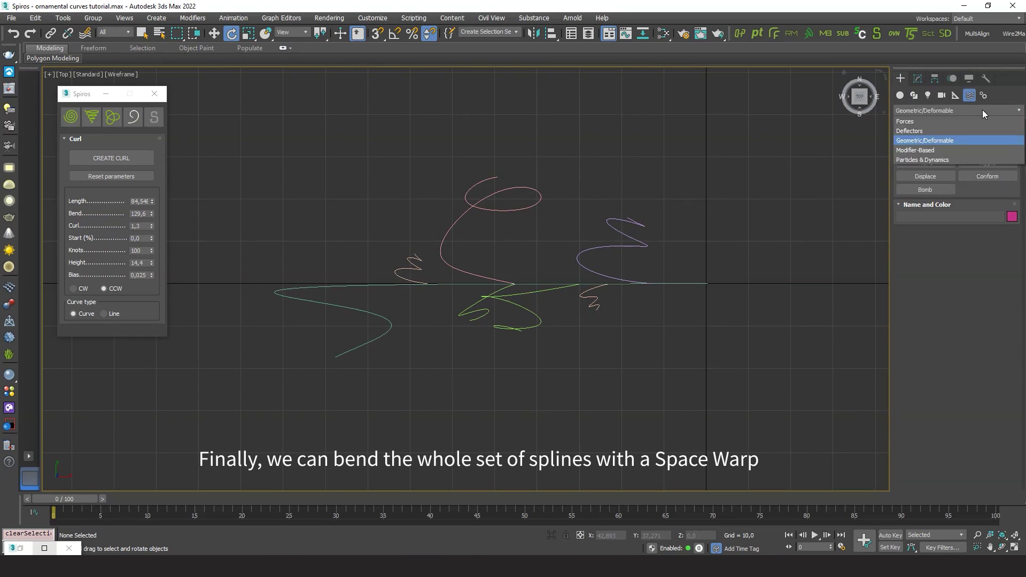
left_click(924, 140)
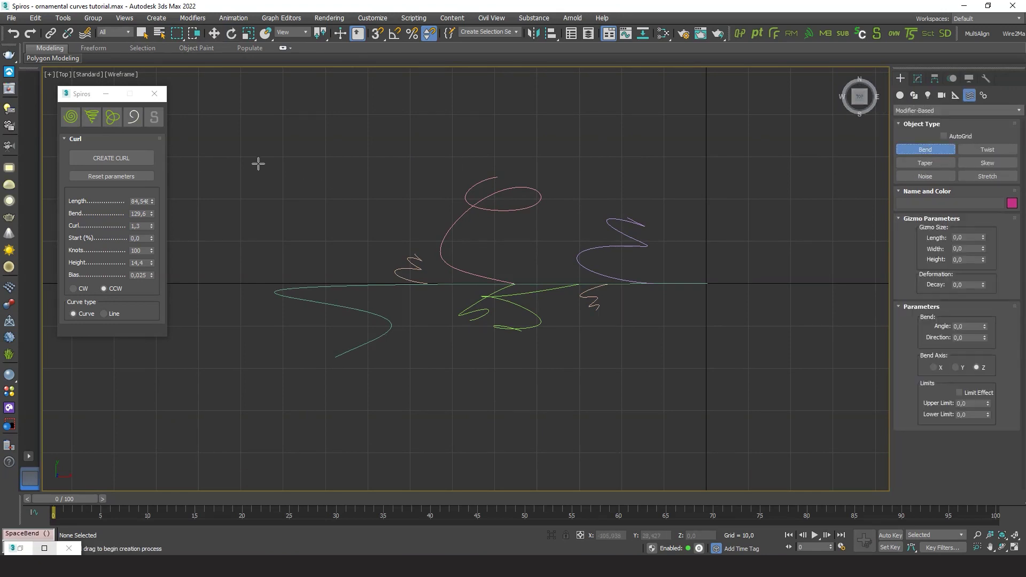
left_click_drag(258, 164, 503, 361)
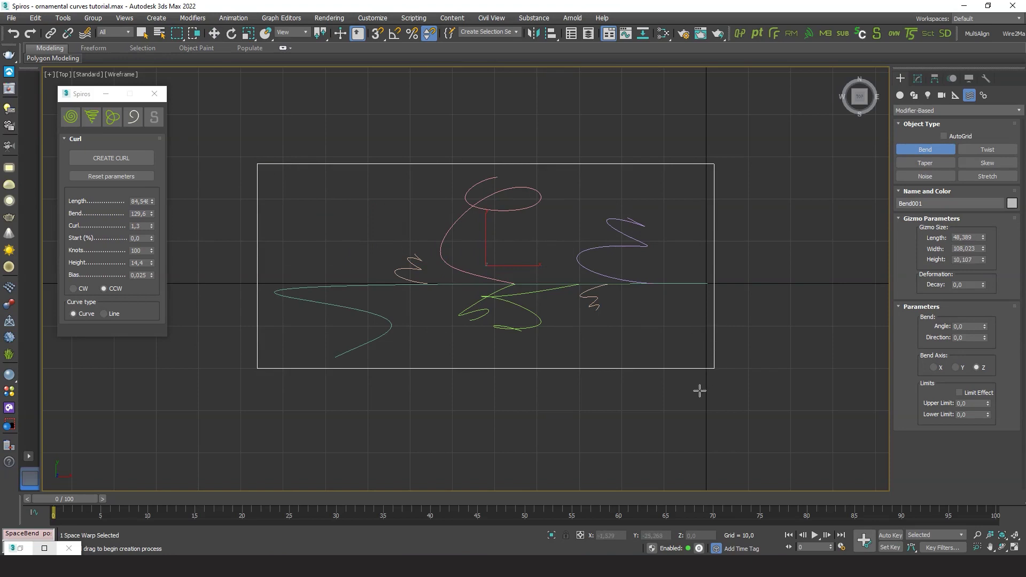
key("f")
key("w")
Step: Select all seven curls, bind them to the Bend warp, and bend the cluster
left_click(917, 79)
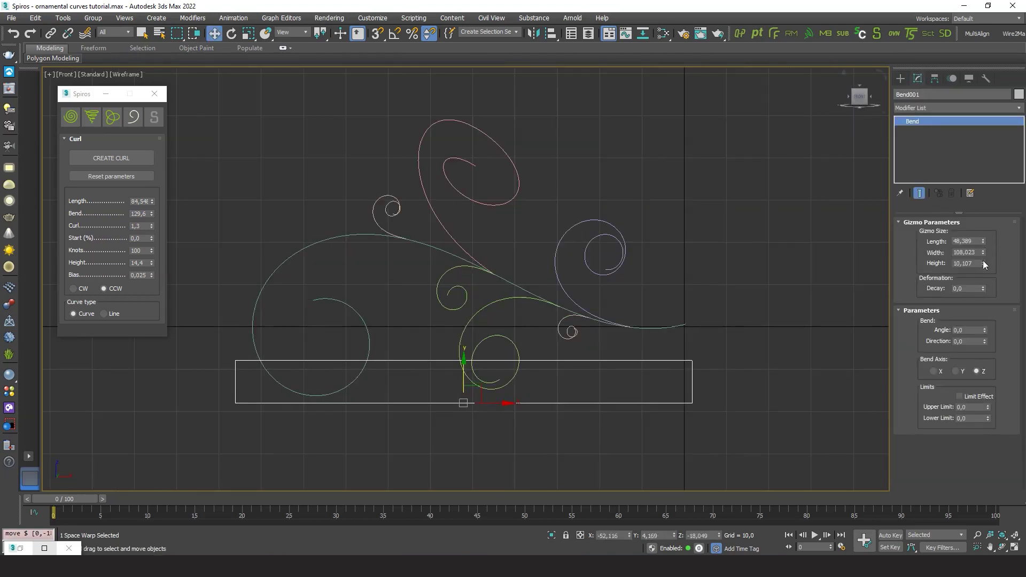
scroll(749, 324, "down", 3)
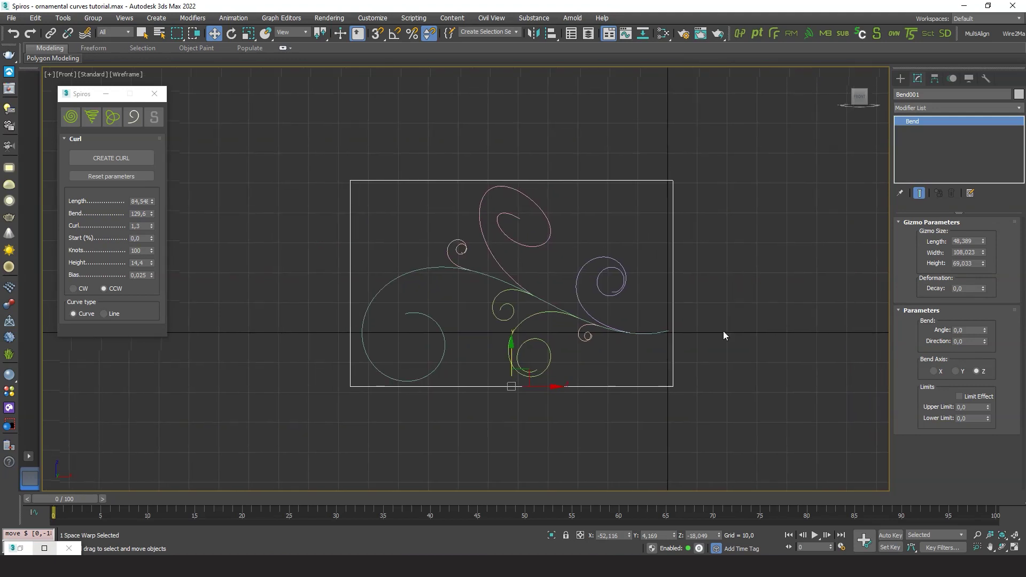
key("p")
scroll(614, 355, "down", 3)
key("ctrl+a")
left_click(611, 358, "alt")
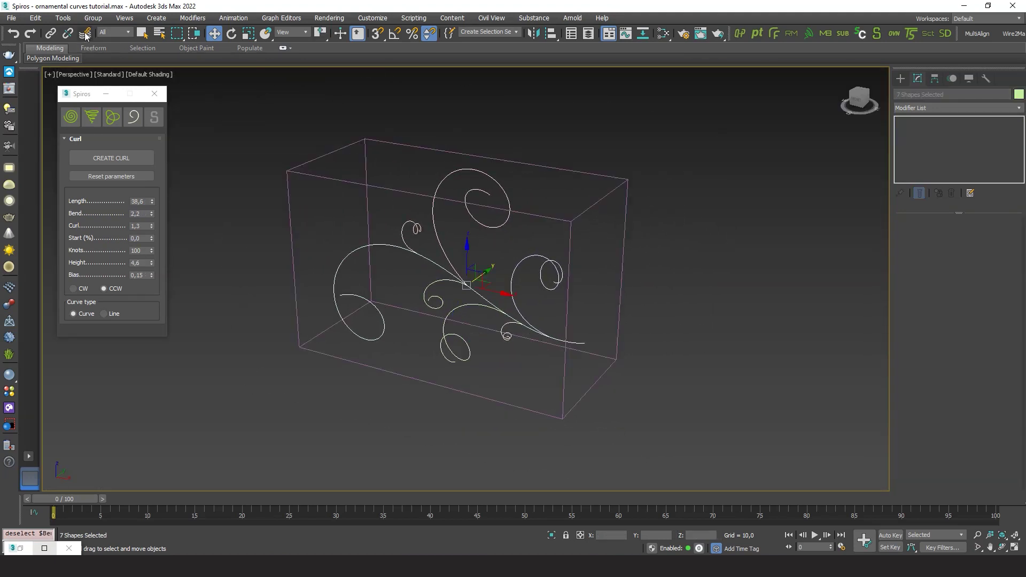
left_click_drag(410, 248, 388, 193)
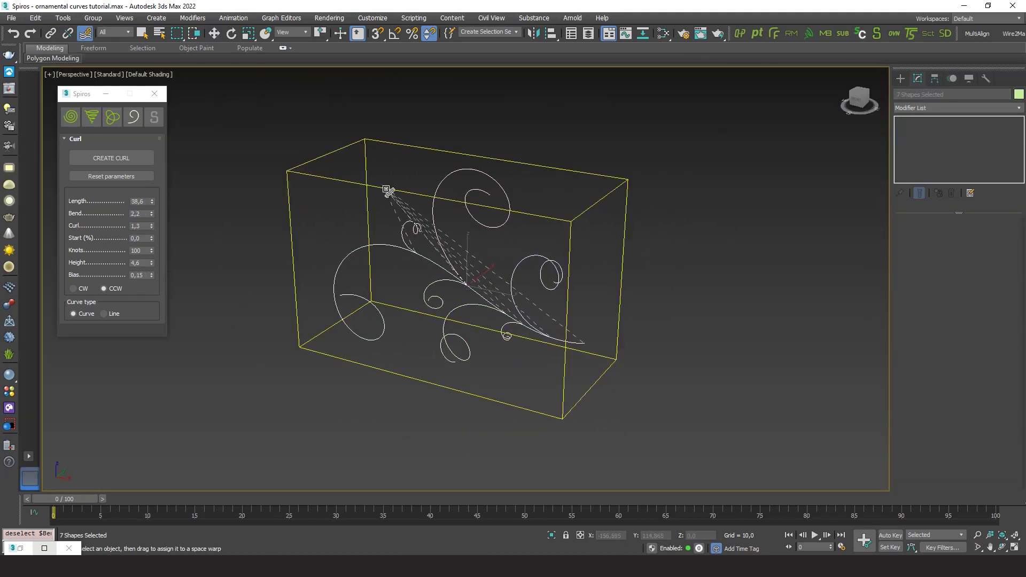
left_click_drag(682, 162, 600, 220)
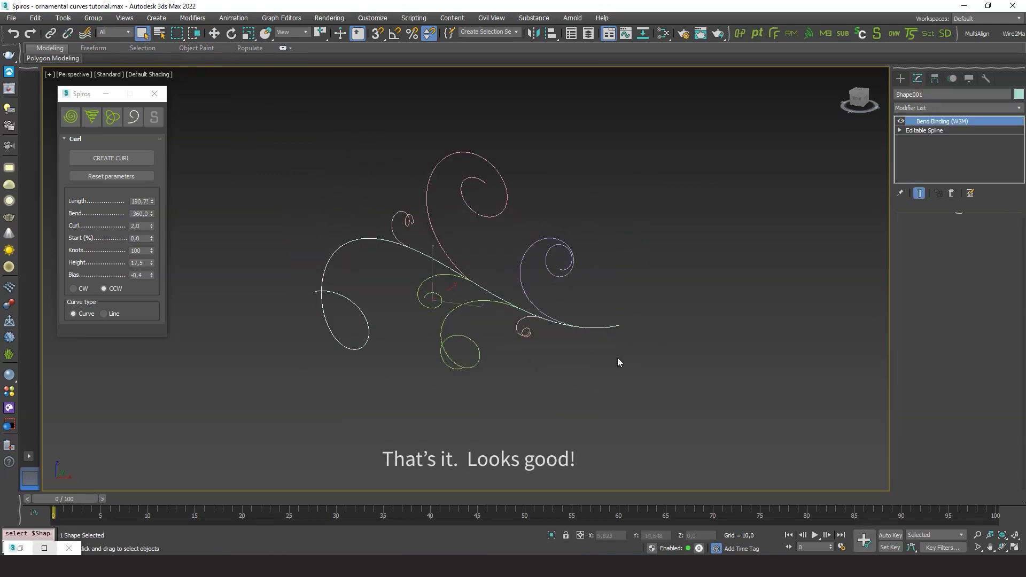
Step: Orbit around the seven bent curl splines and clear the selection to view the finished ornament
mouse_move(668, 252)
middle_mouse_down("alt")
mouse_move(740, 271)
mouse_move(591, 275)
mouse_move(617, 294)
mouse_move(631, 276)
mouse_move(672, 269)
middle_mouse_up("alt")
left_click(630, 275)
scroll(538, 274, "up", 3)
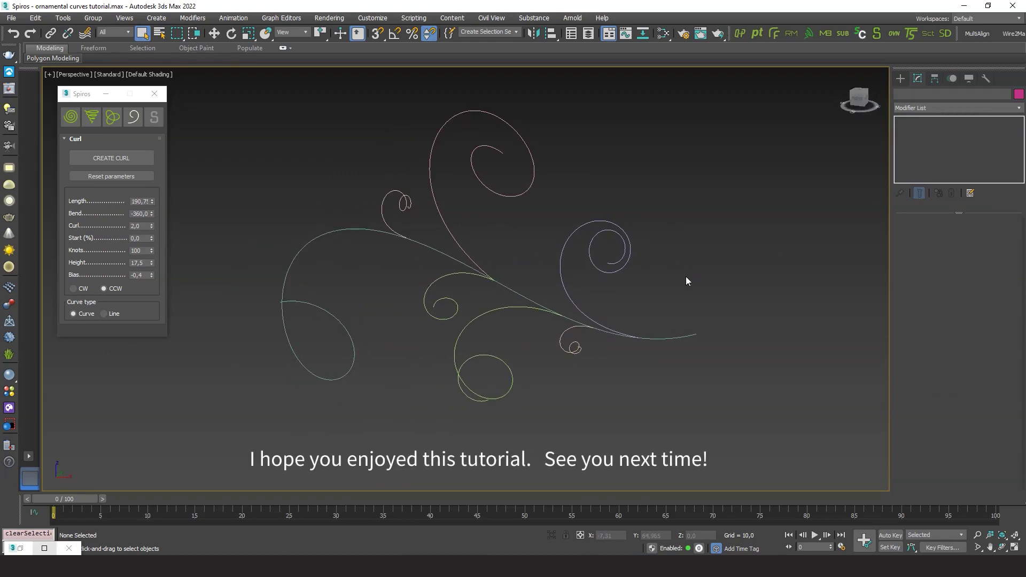